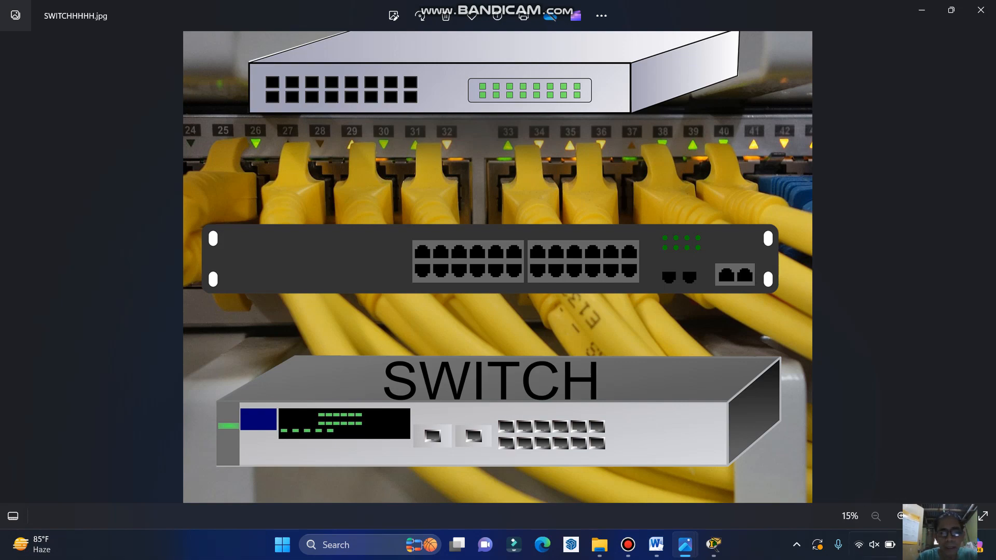
- Switch to Cisco Packet Tracer and place a 2950-24 switch in the upper middle of the empty logical workspace
left_click(715, 548)
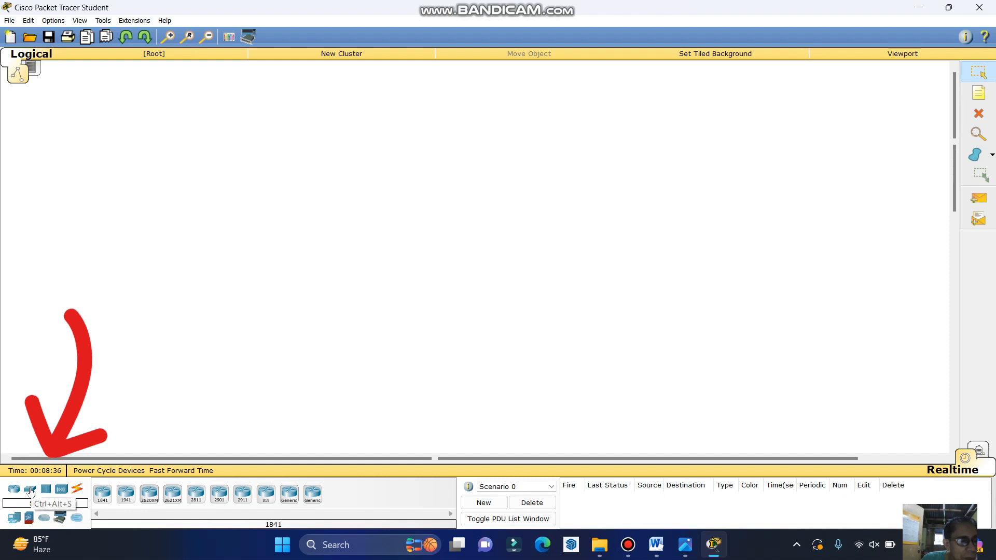
left_click_drag(30, 491, 414, 155)
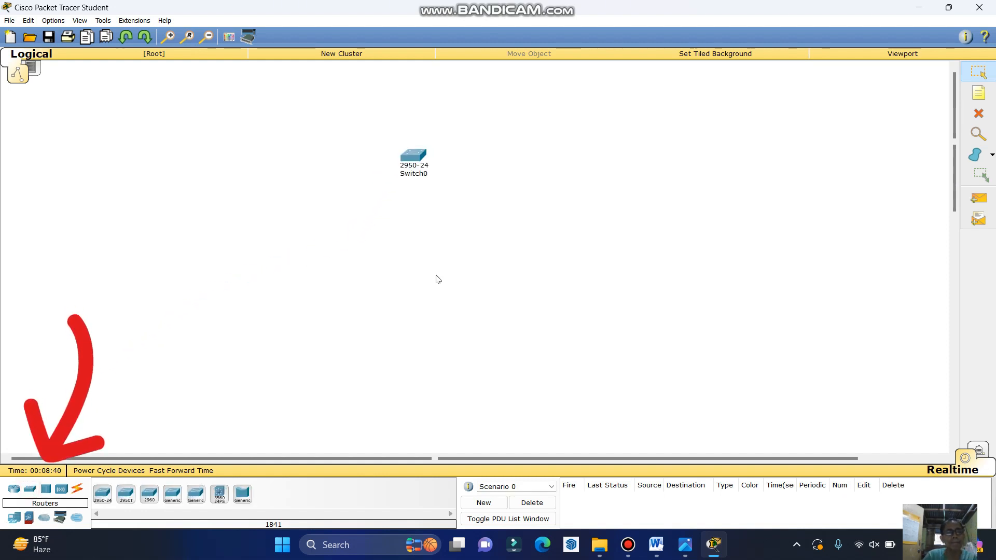
- Examine the ports of the 2950-24 switch in an enlarged physical device view, and close its window
left_click(414, 156)
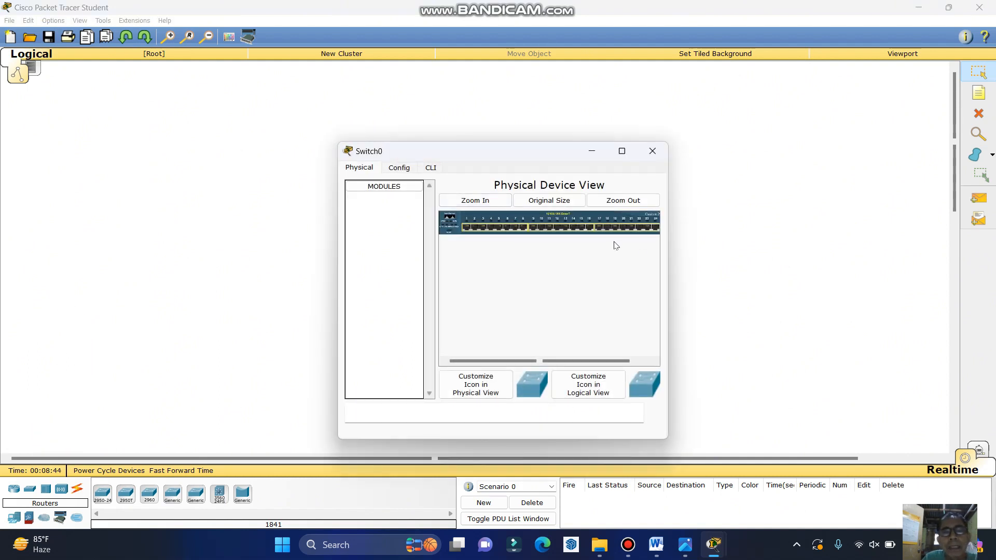
left_click(478, 202)
left_click_drag(668, 299, 933, 290)
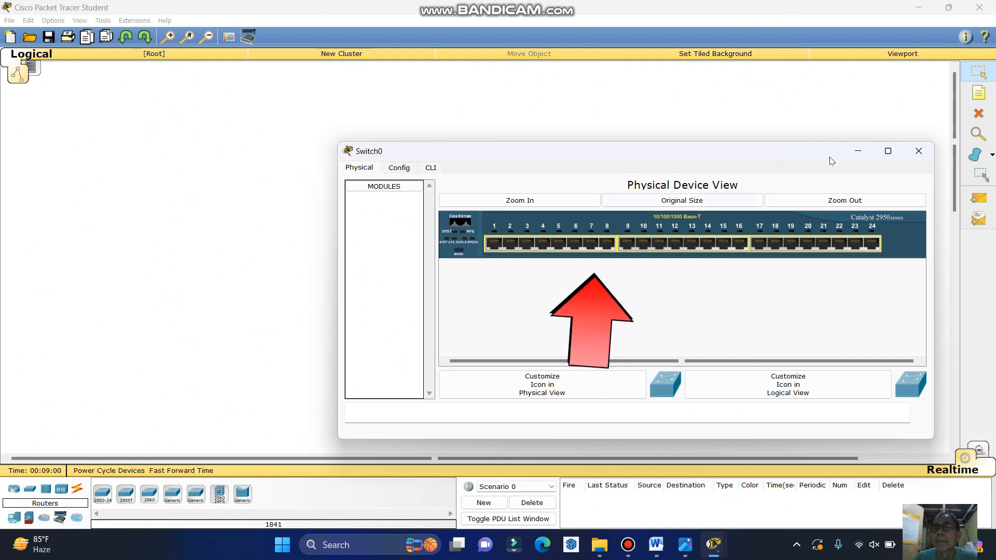
left_click(918, 151)
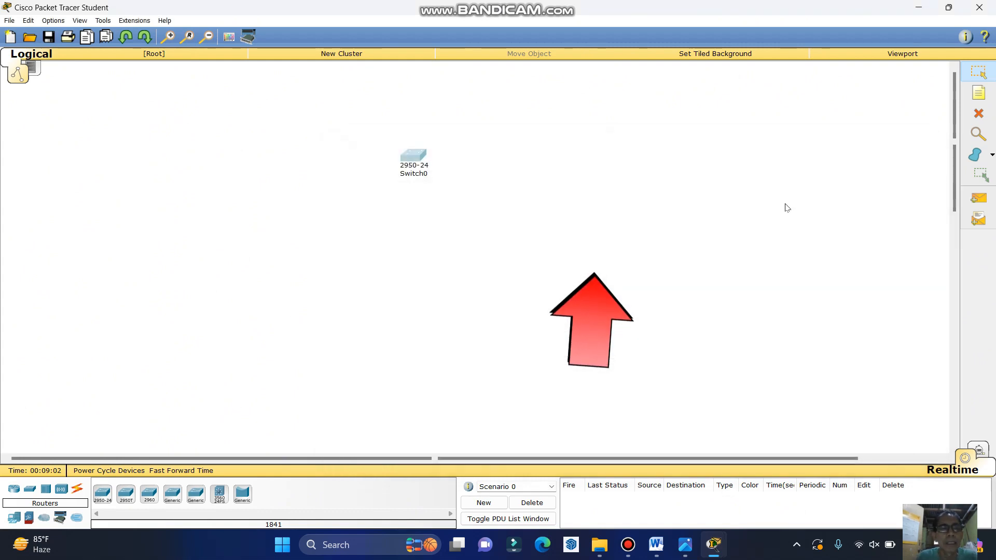
- Place six generic PC-PT end devices, PC0 to PC5, in a horizontal row below the switch
left_click(14, 518)
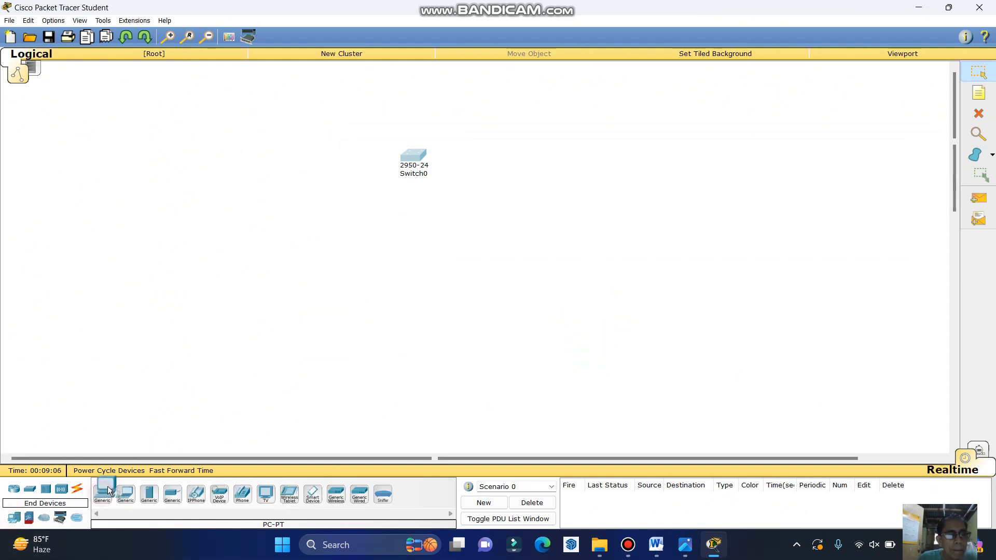
left_click_drag(109, 490, 200, 348)
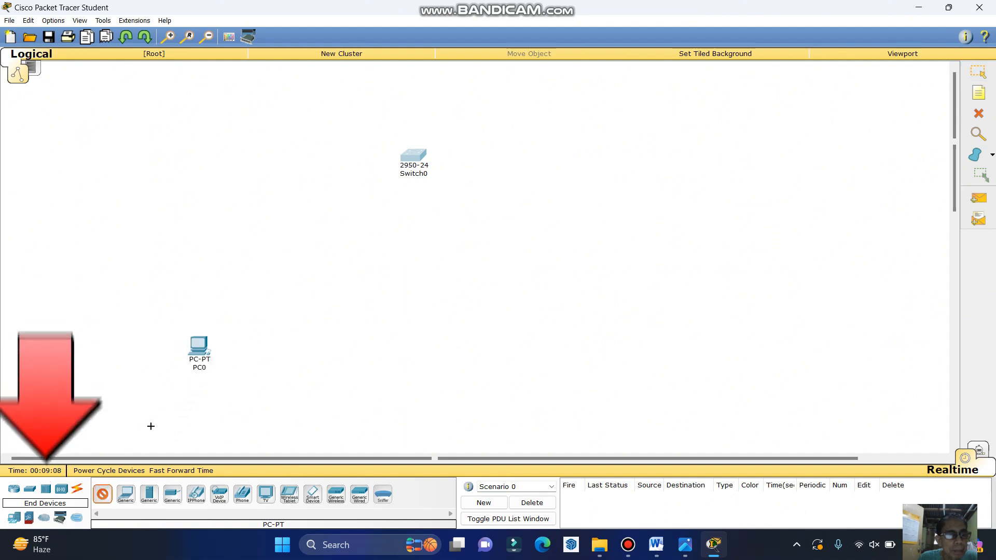
left_click_drag(102, 493, 277, 354)
left_click_drag(102, 494, 367, 357)
left_click(100, 494)
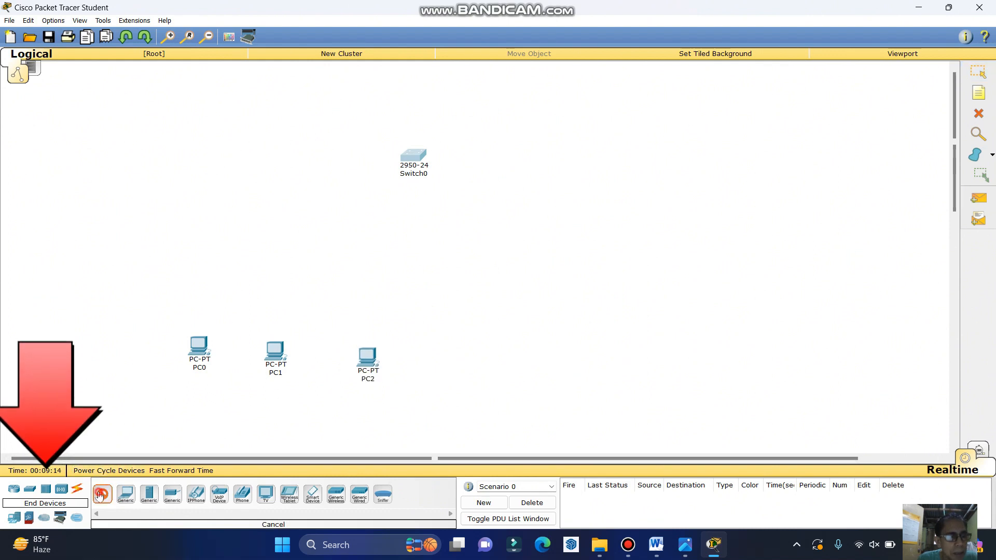
left_click(480, 359)
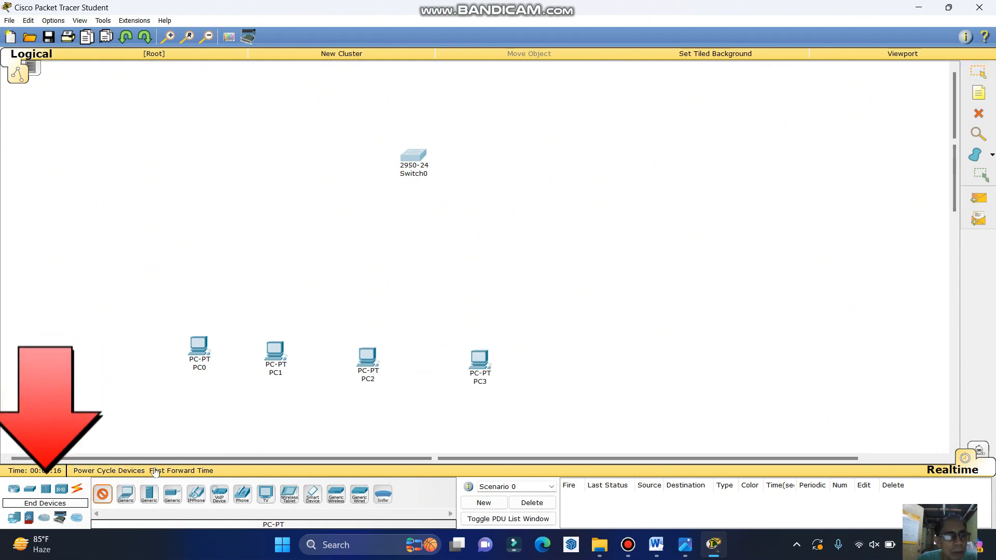
left_click(102, 494)
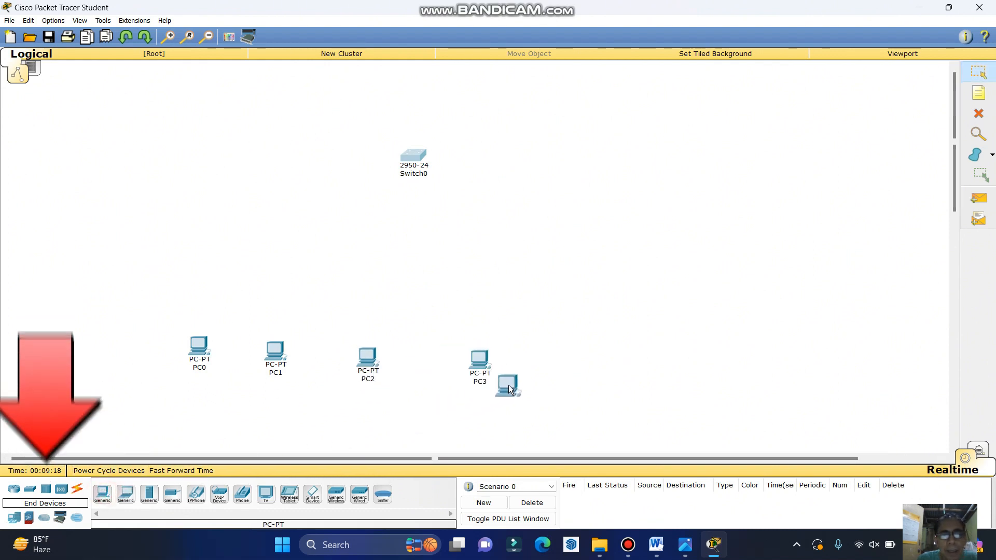
left_click(570, 359)
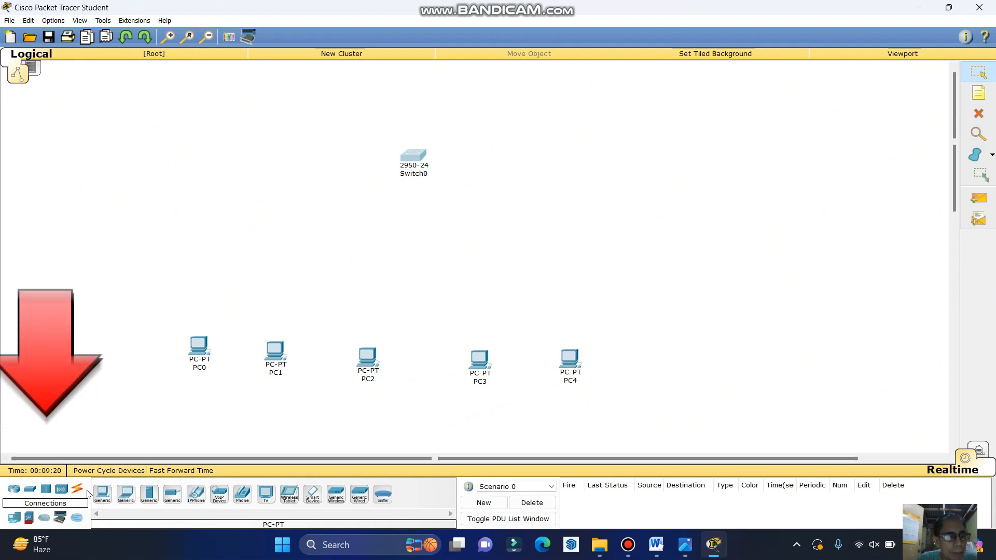
left_click(102, 493)
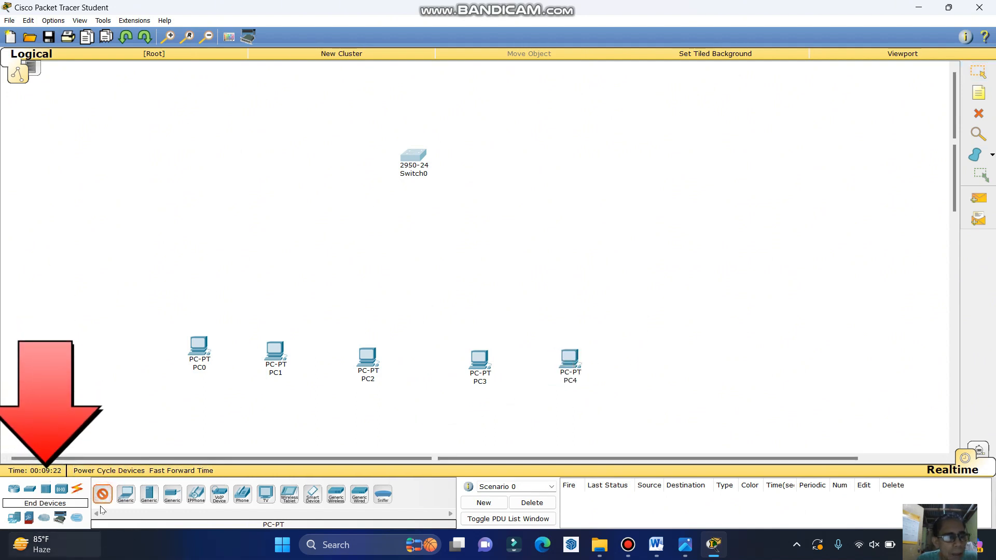
left_click(102, 494)
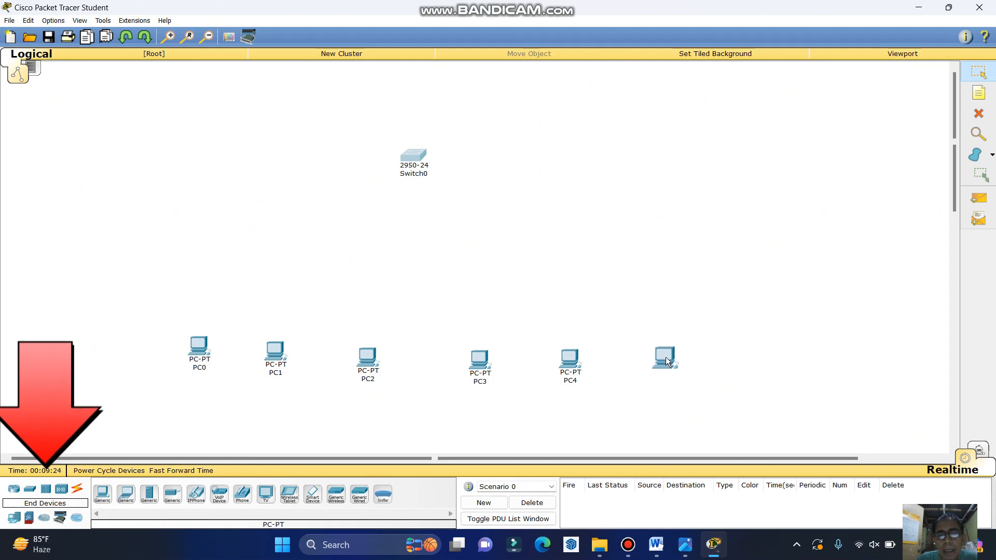
left_click(666, 361)
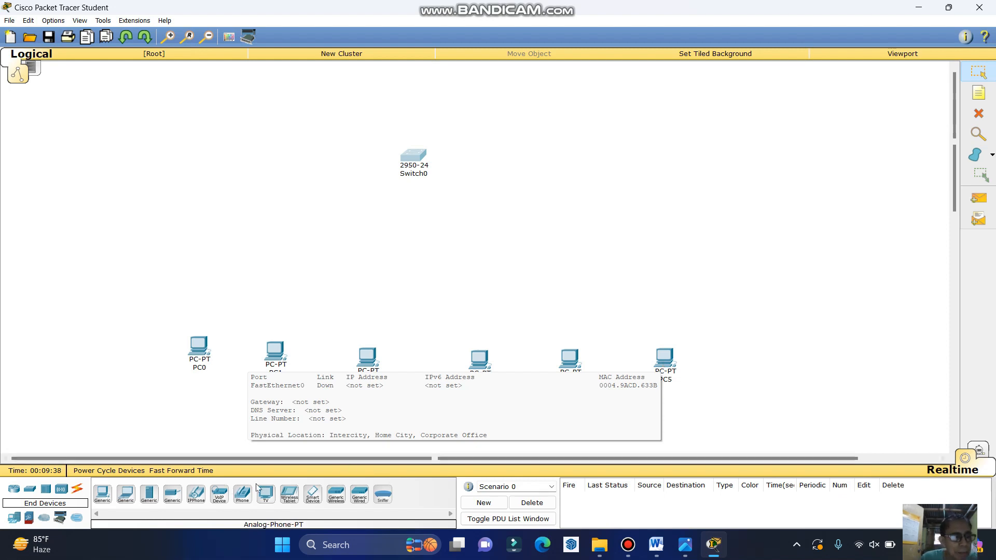
- Cable PC0, PC1 and PC2 to the switch using the automatically chosen connection type
left_click(78, 490)
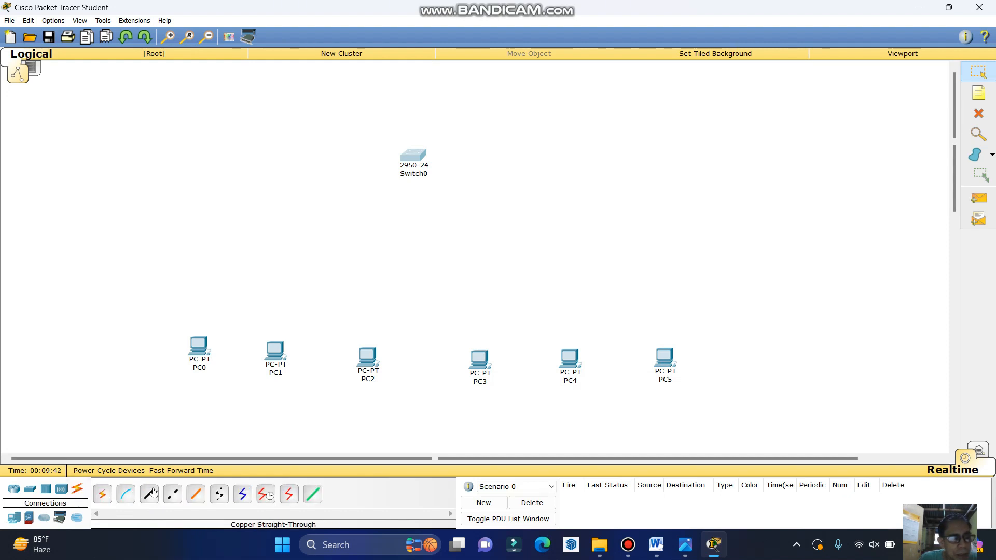
left_click(153, 495)
left_click(150, 495)
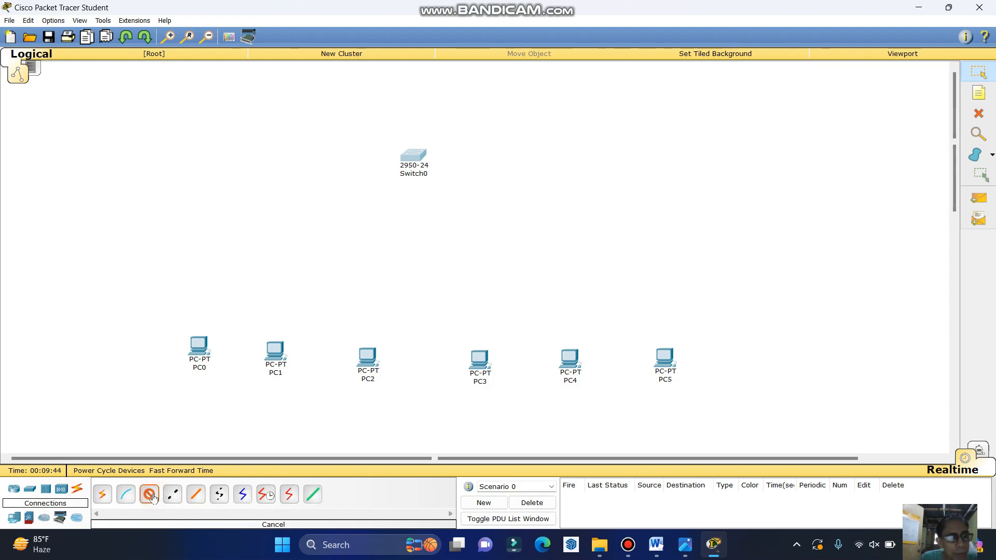
left_click(100, 500)
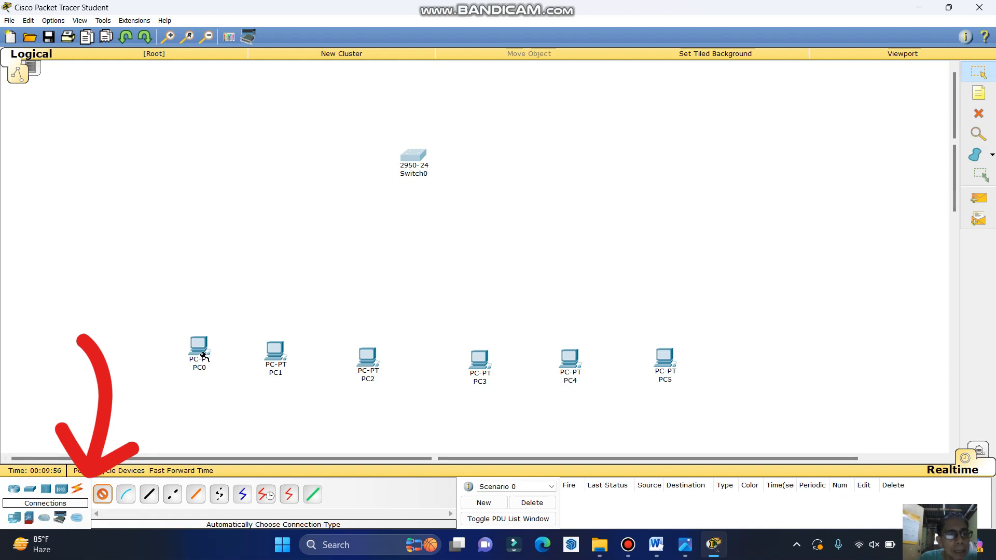
left_click(199, 350)
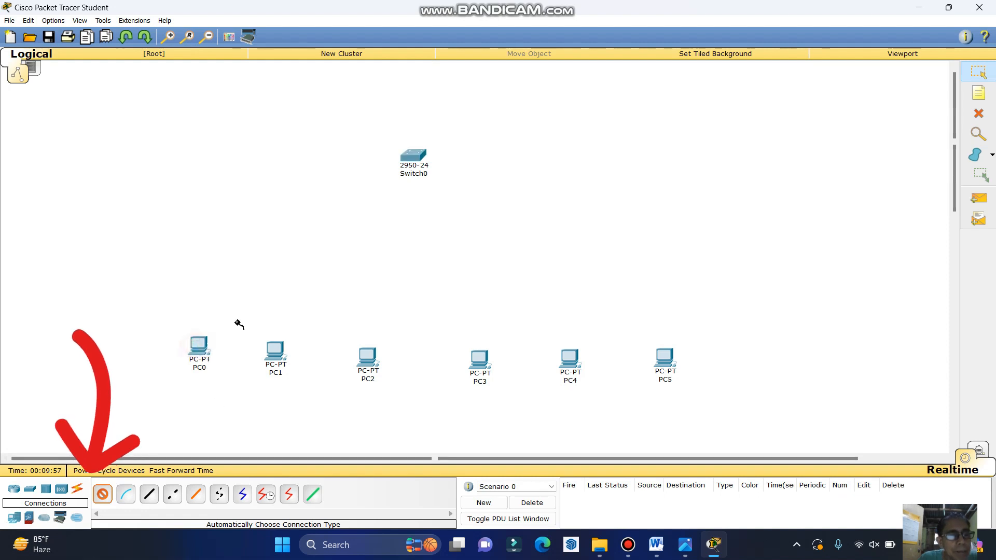
left_click(412, 158)
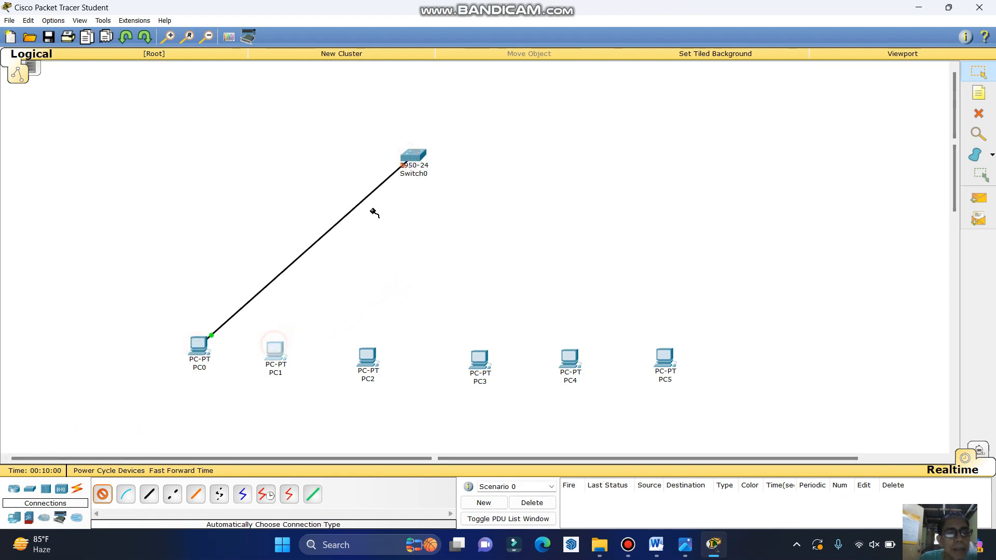
left_click(275, 351)
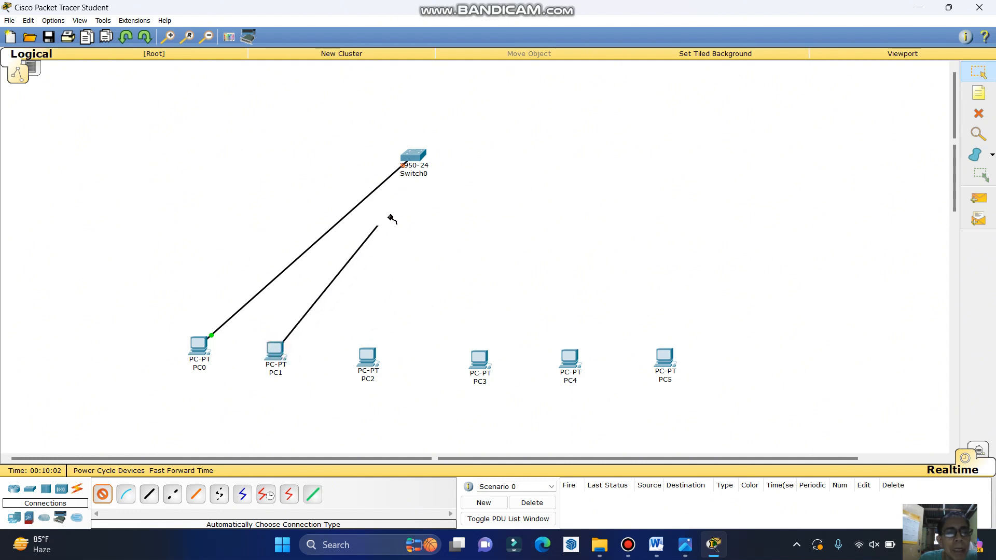
left_click(413, 160)
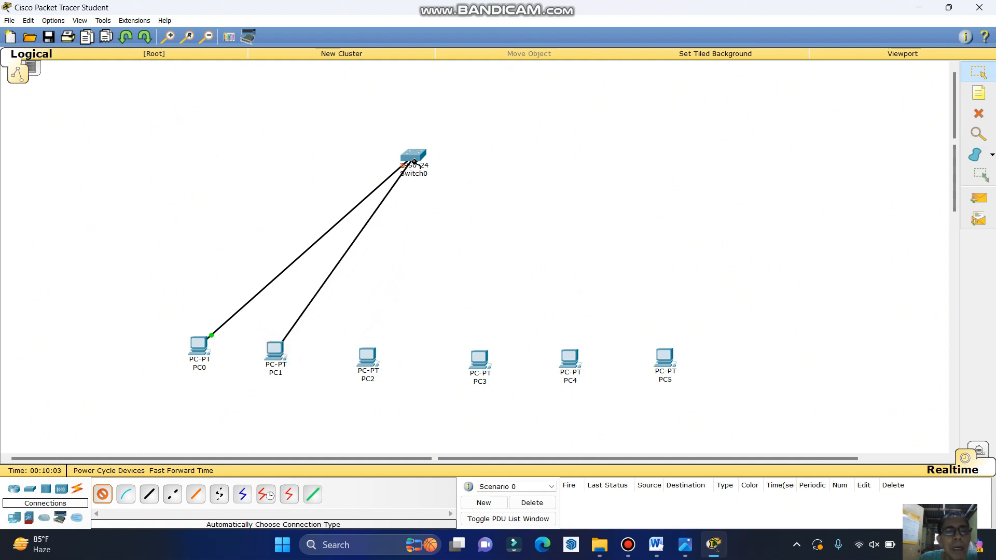
left_click(367, 356)
left_click(412, 156)
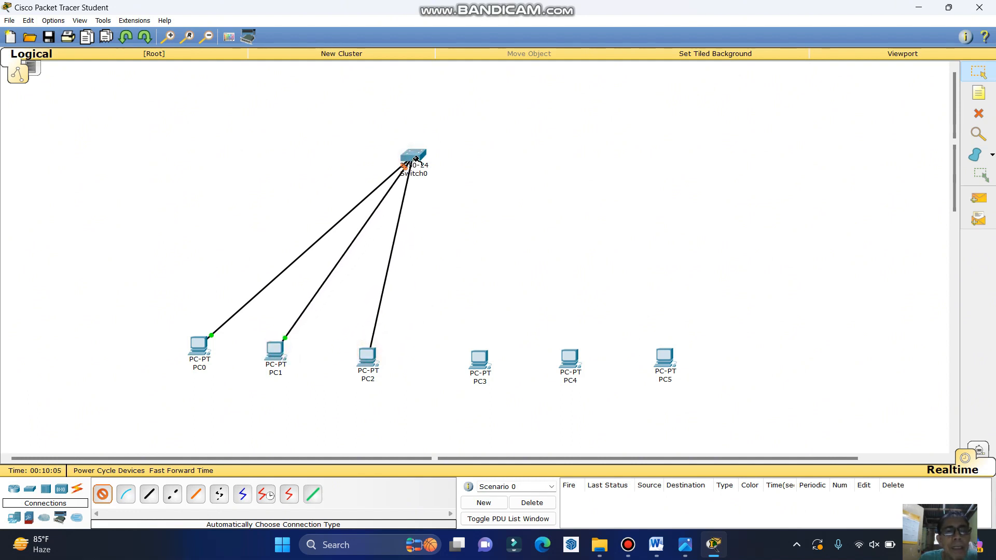
- Cable the remaining PC3, PC4 and PC5 to the switch with the same automatic connection type
left_click(477, 360)
left_click(418, 155)
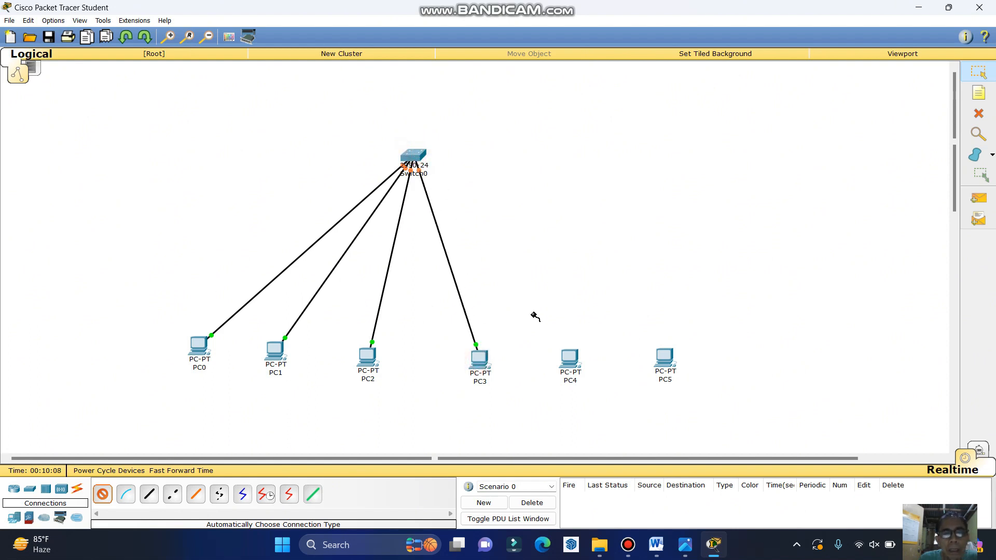
left_click(568, 358)
left_click(415, 158)
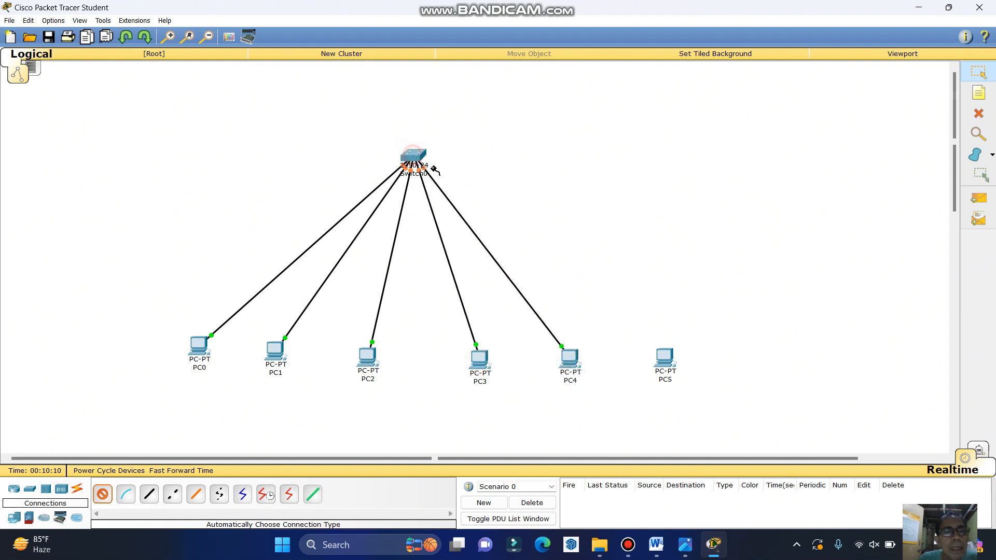
left_click(664, 357)
left_click(418, 156)
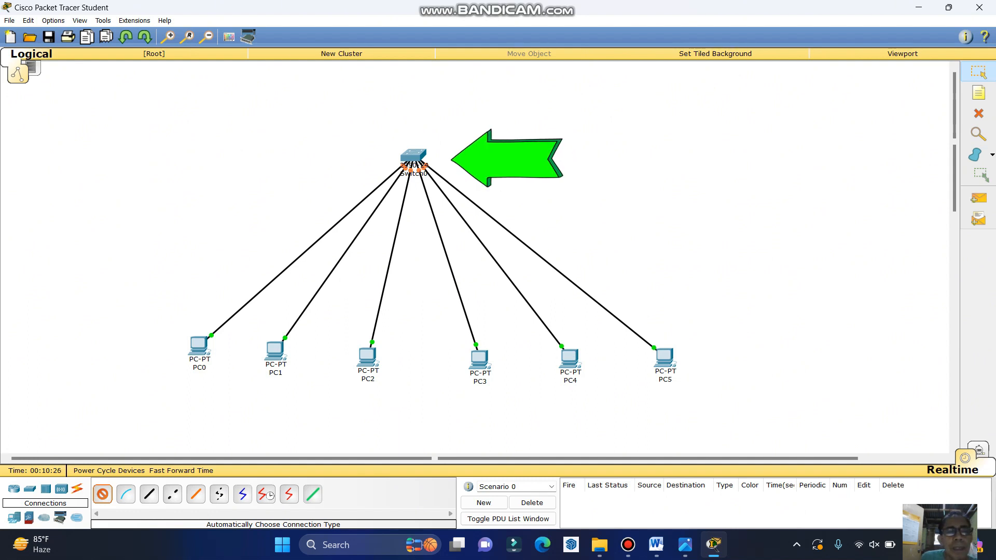
mouse_move(405, 174)
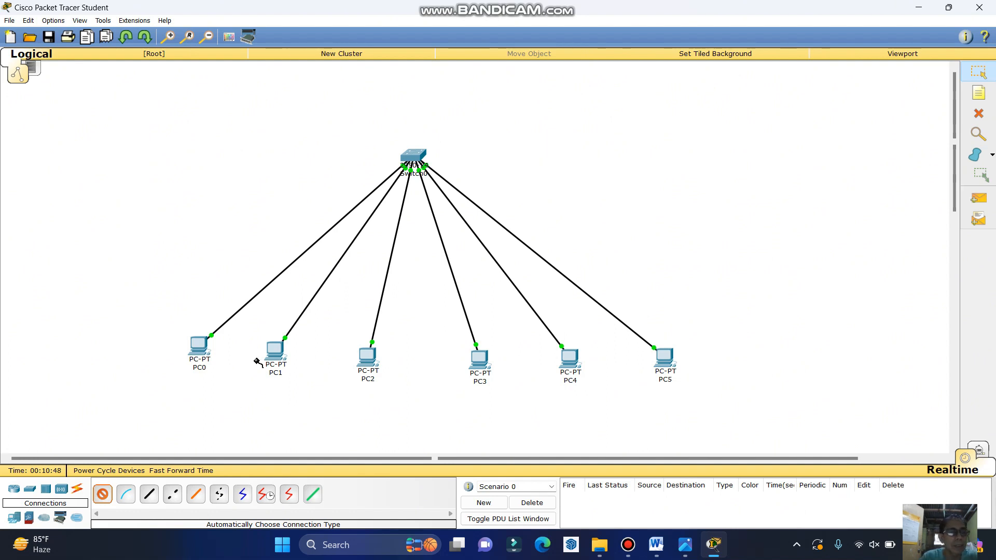
- Give PC0 the static IP address 20.20.10.1 with subnet mask 255.0.0.0, and close its configuration window
mouse_move(200, 346)
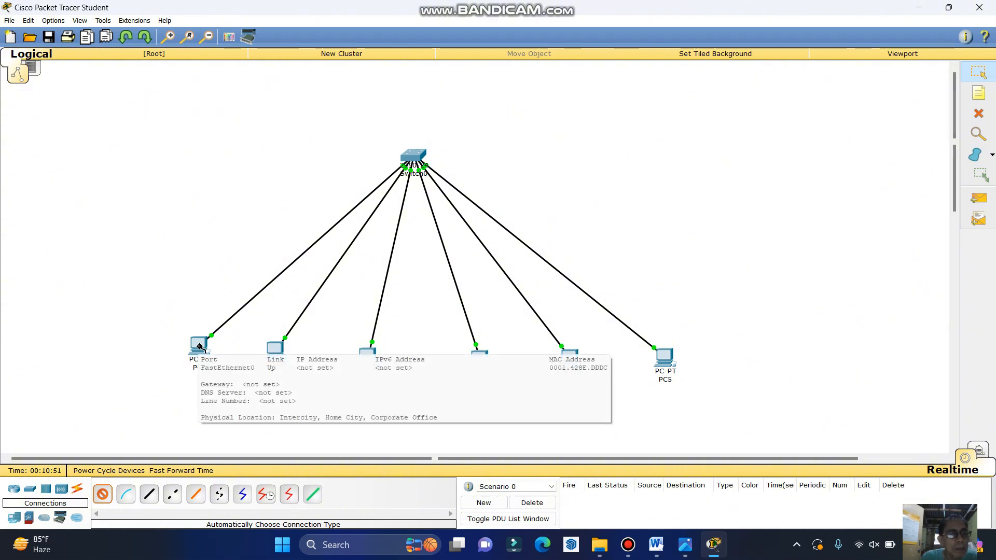
left_click(200, 346)
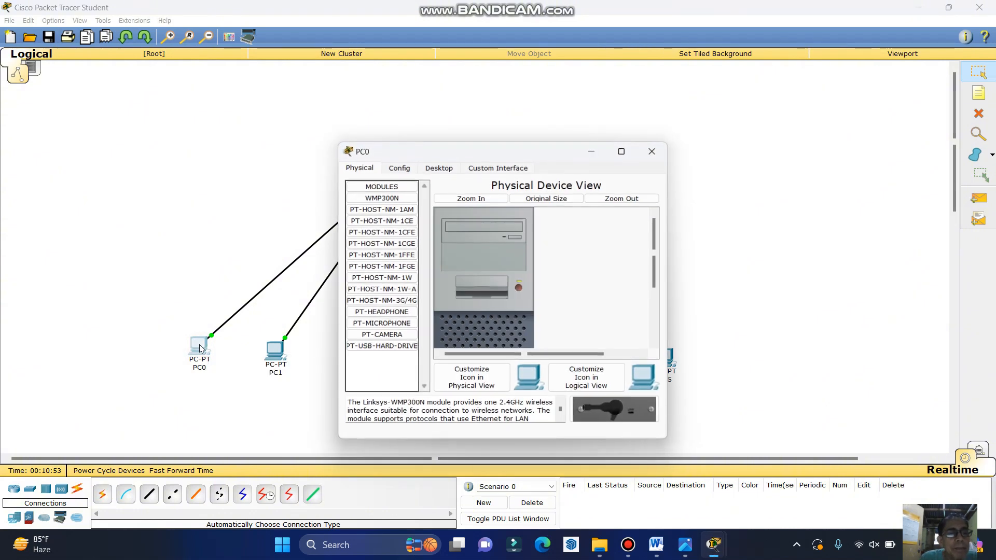
left_click(444, 168)
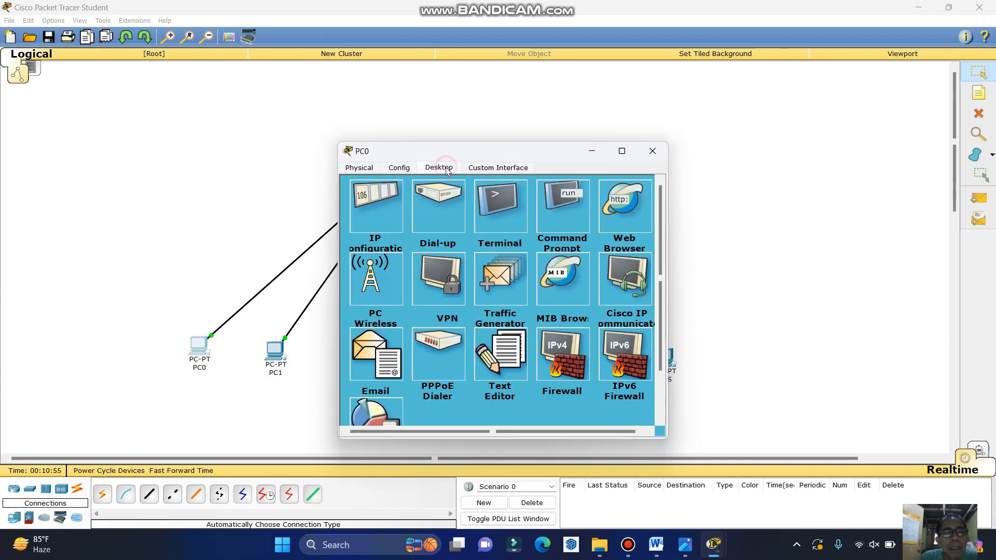
left_click(370, 216)
left_click(455, 229)
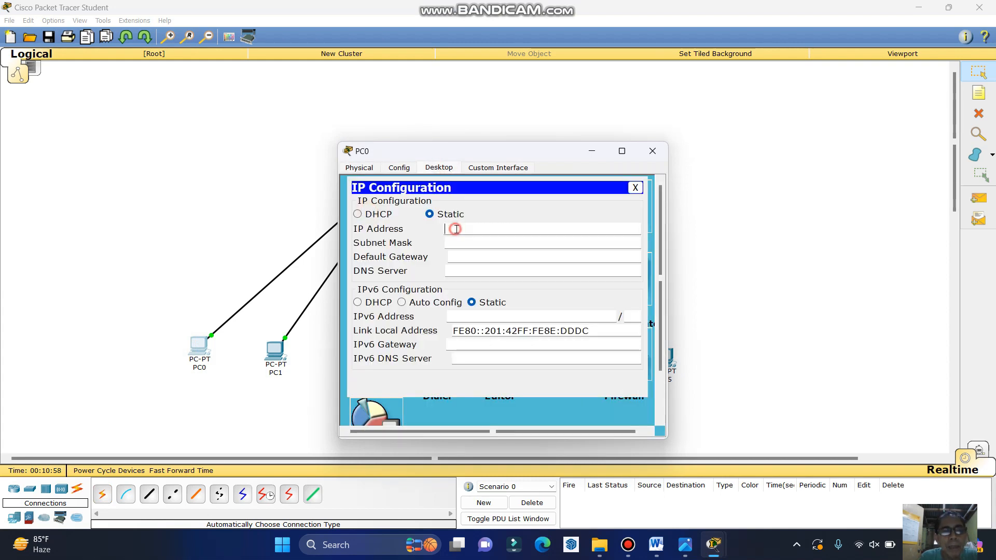
type("20")
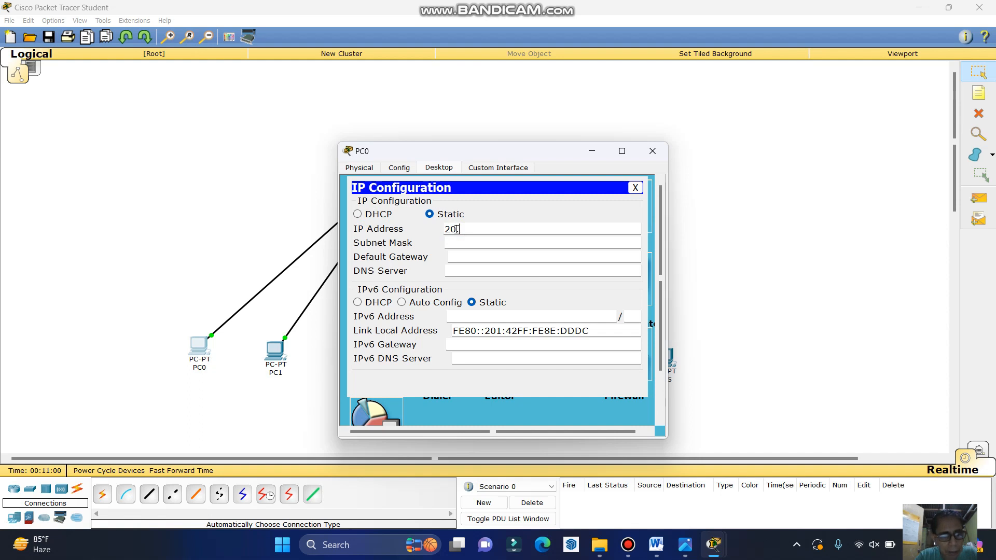
type(".20.")
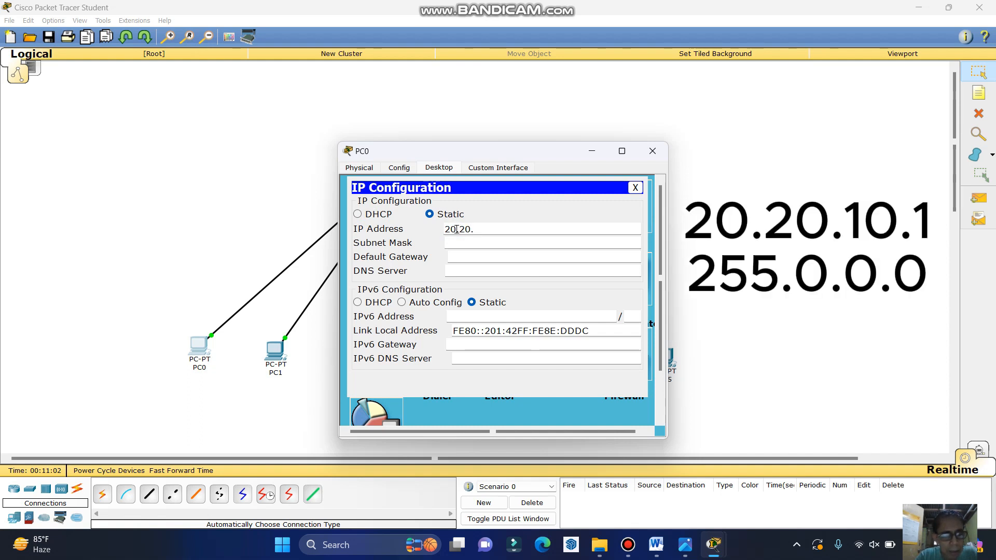
type("10.1")
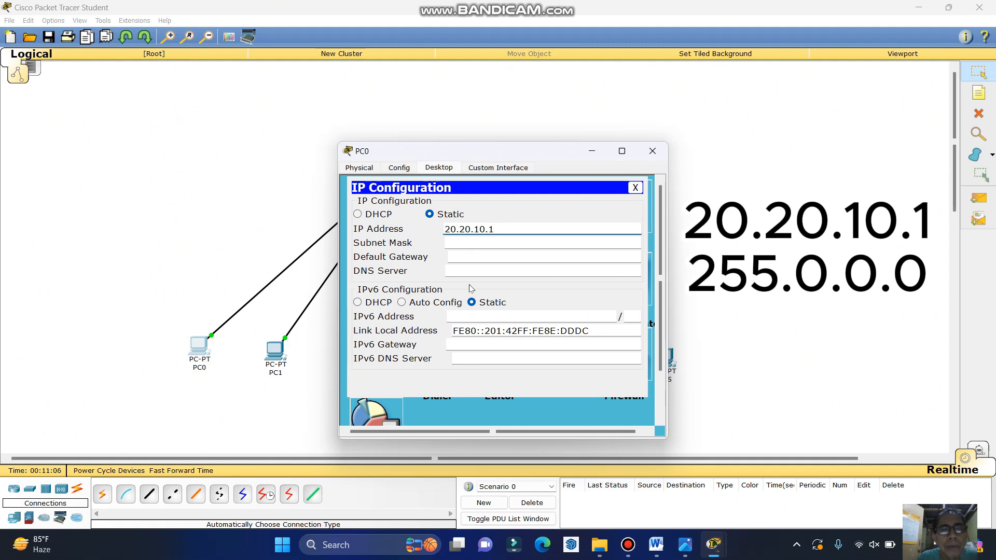
key("Tab")
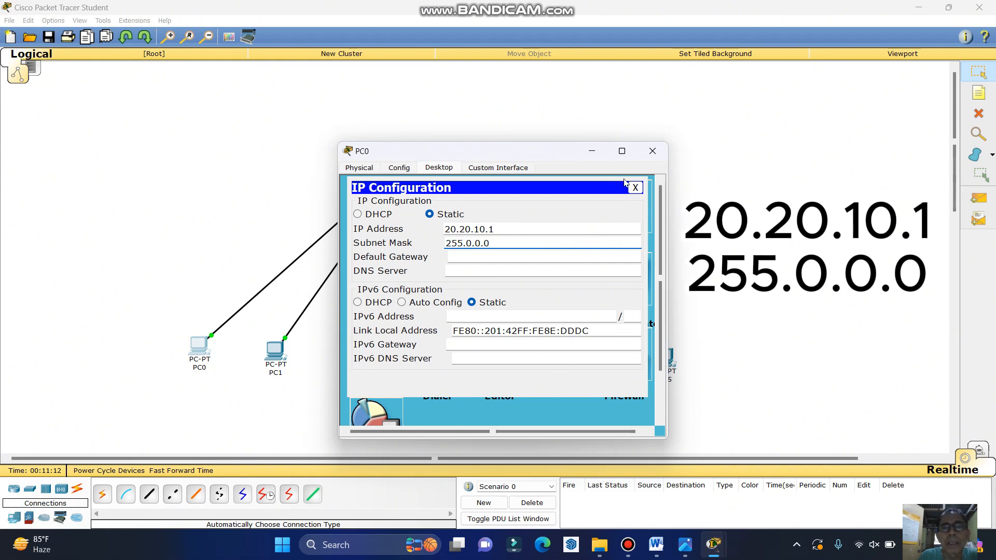
left_click(652, 151)
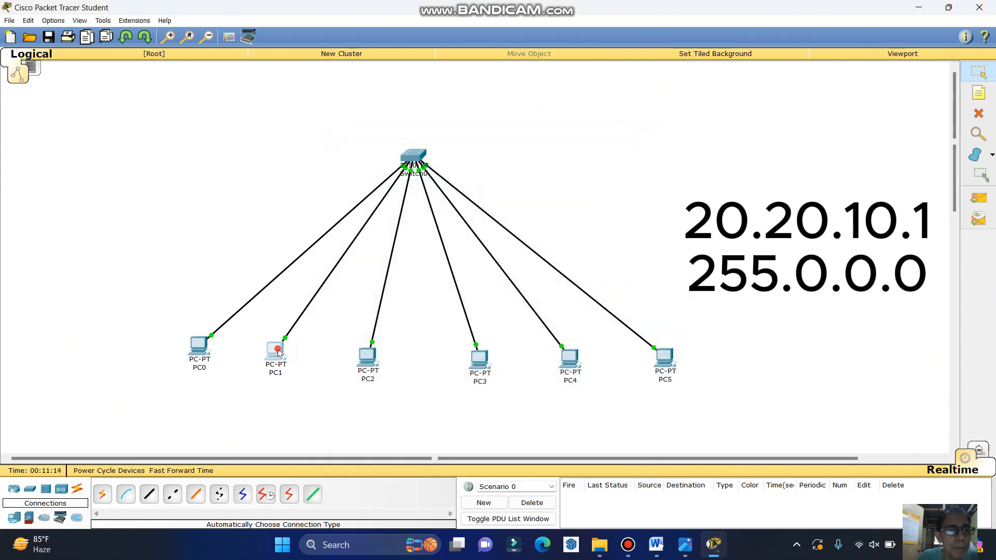
- Give PC1 the static IP address 20.20.10.2 with subnet mask 255.0.0.0, and close its configuration window
left_click(279, 353)
left_click(447, 165)
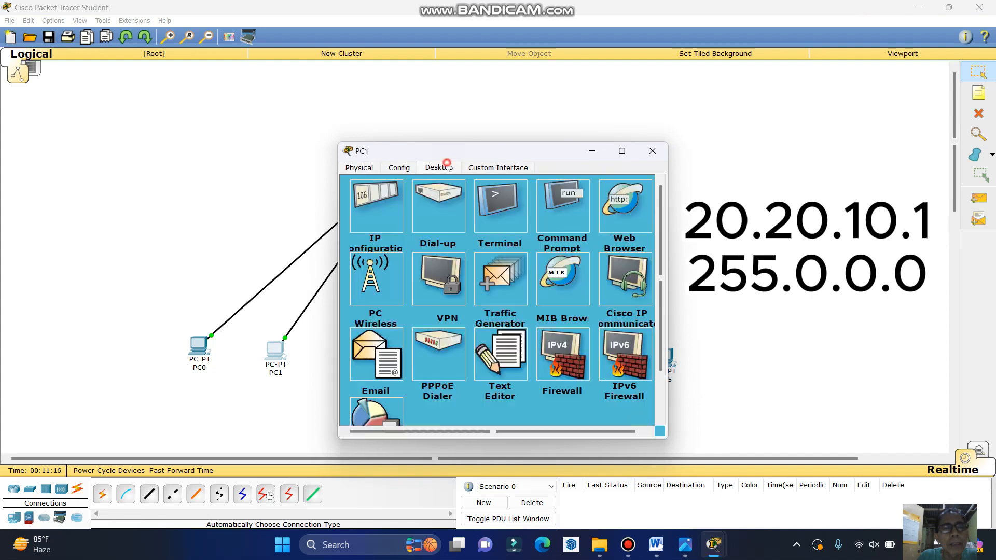
left_click(373, 215)
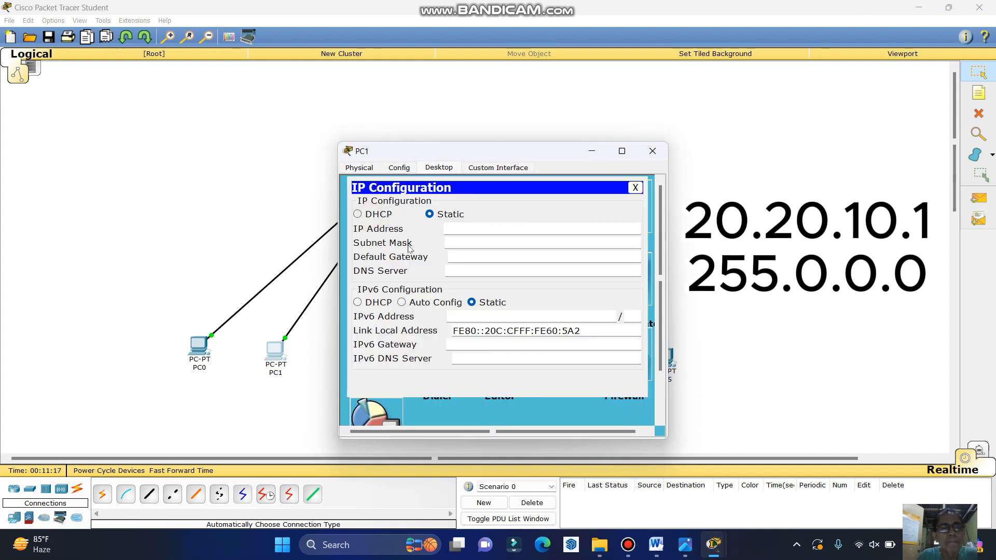
left_click(451, 227)
type("20")
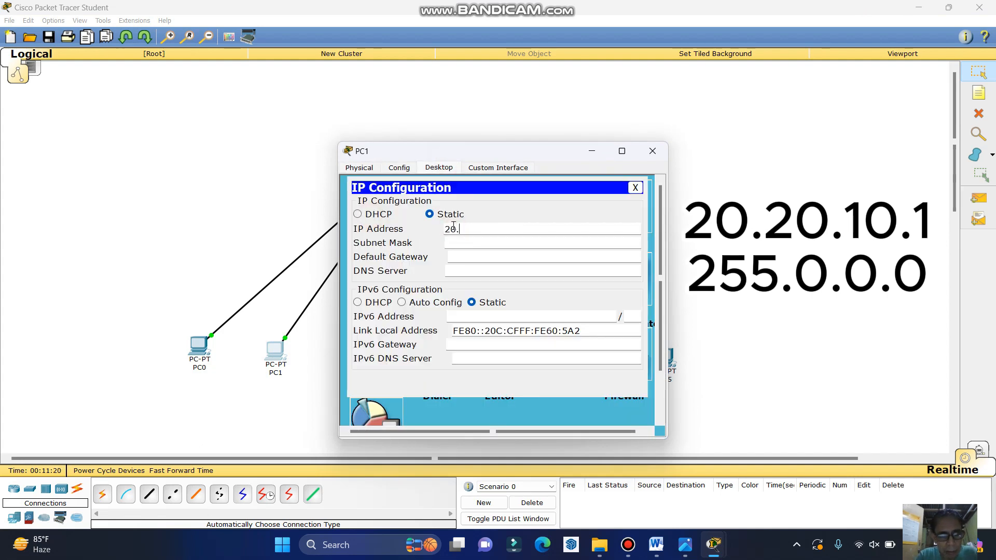
type(".20.")
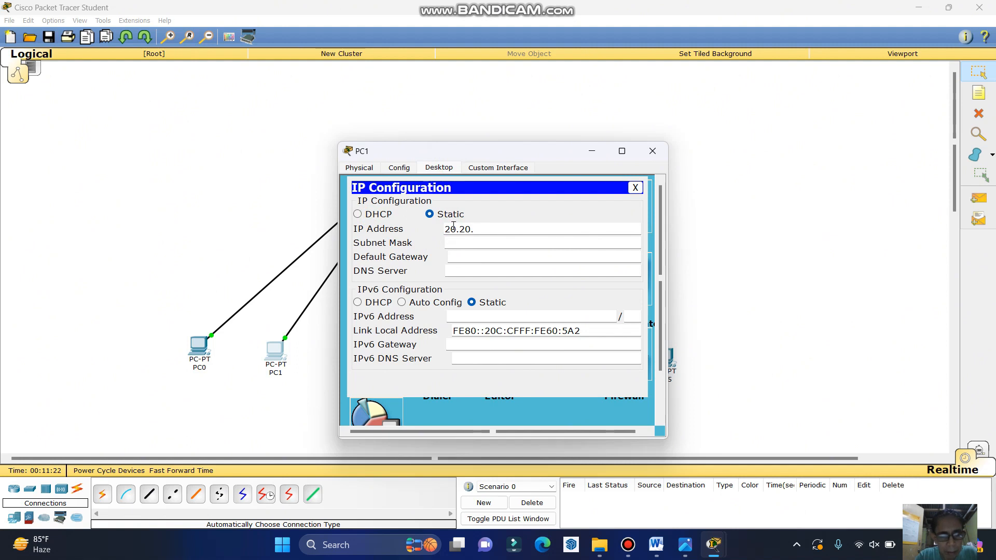
type("10.2")
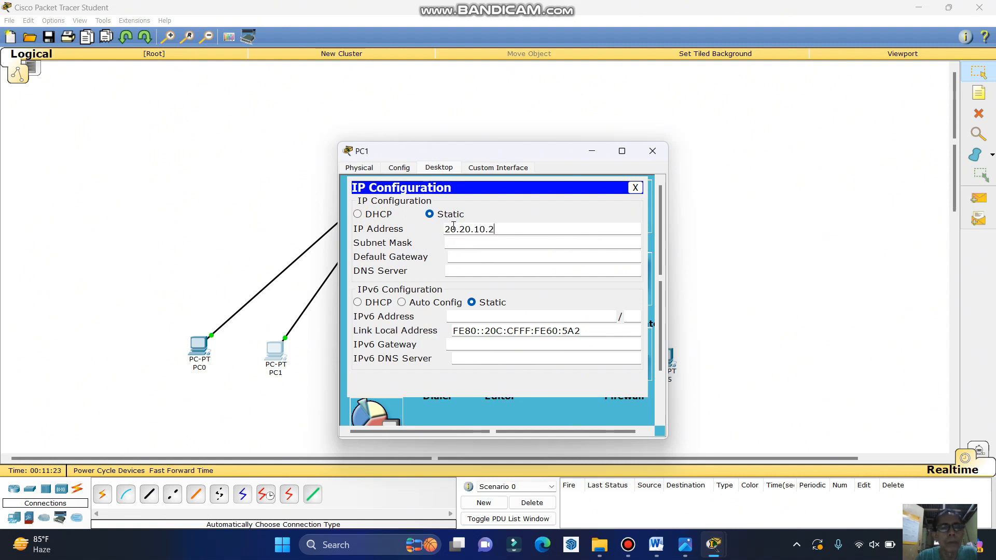
left_click(487, 242)
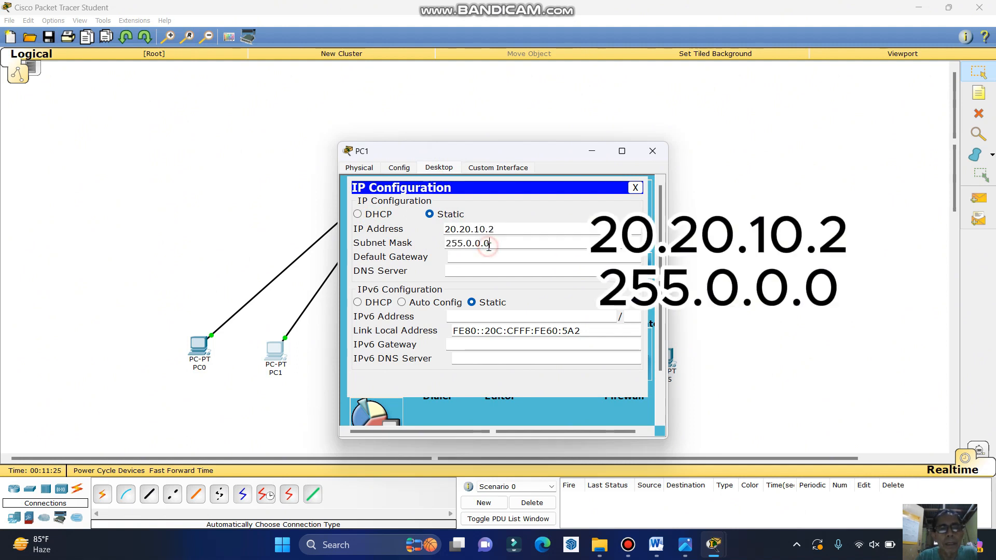
left_click(662, 152)
- Give PC2 the static IP address 20.20.10.3 with subnet mask 255.0.0.0, copy the address and close its configuration window
left_click(367, 358)
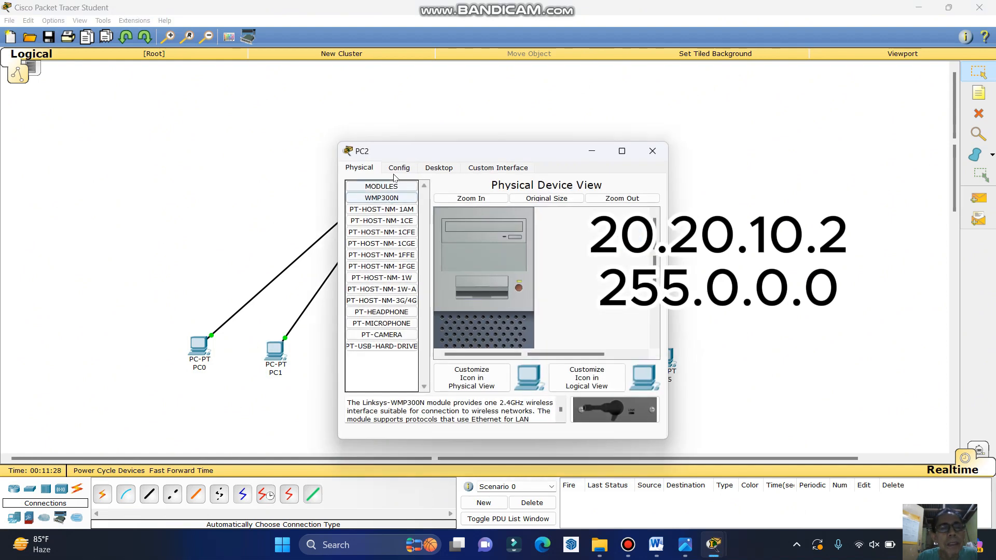
left_click(438, 167)
left_click(375, 210)
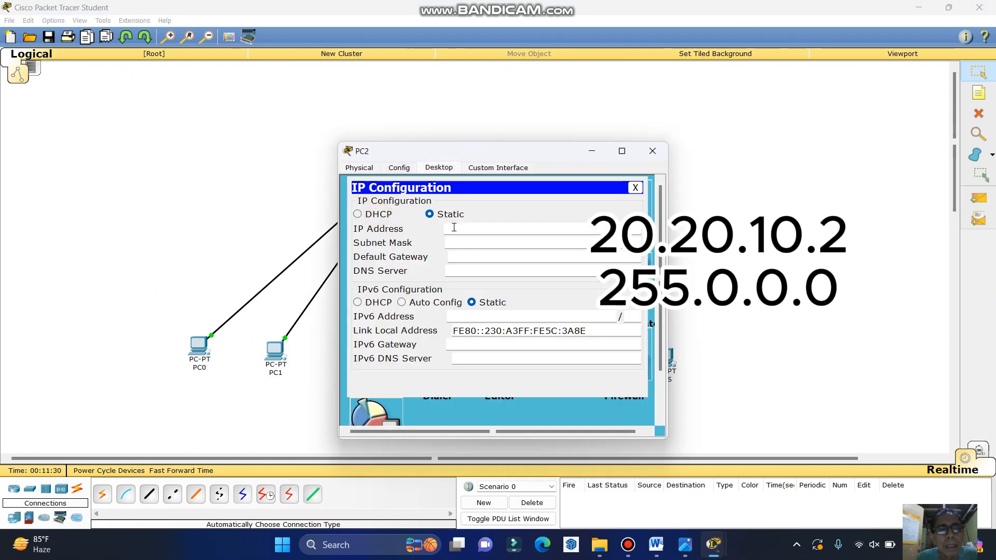
left_click(455, 228)
type("20.")
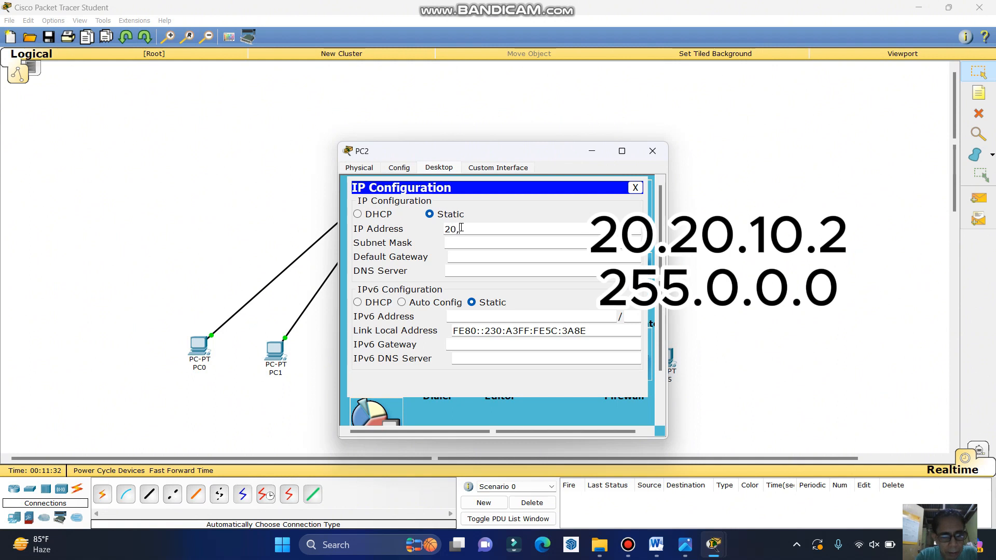
type("0,")
key("BackSpace")
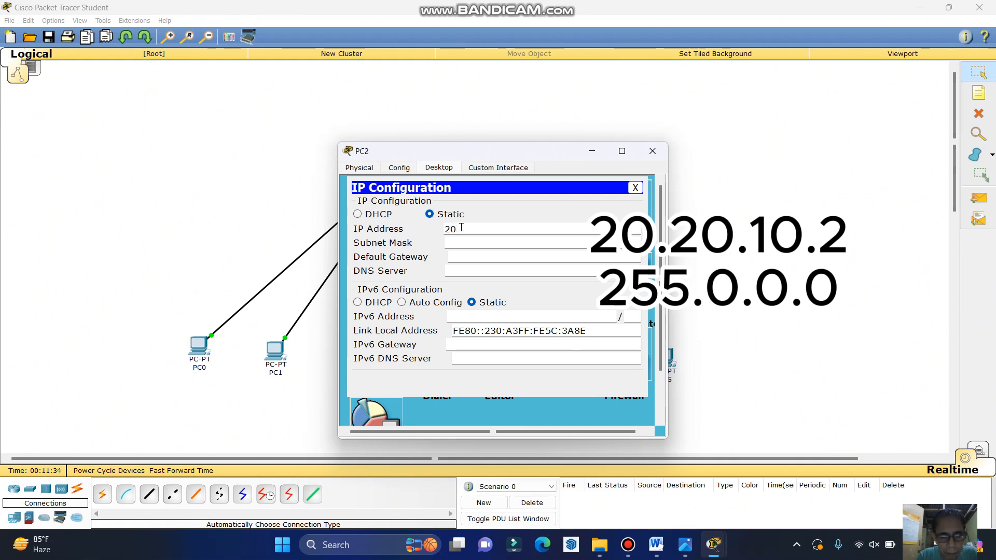
type(".20.")
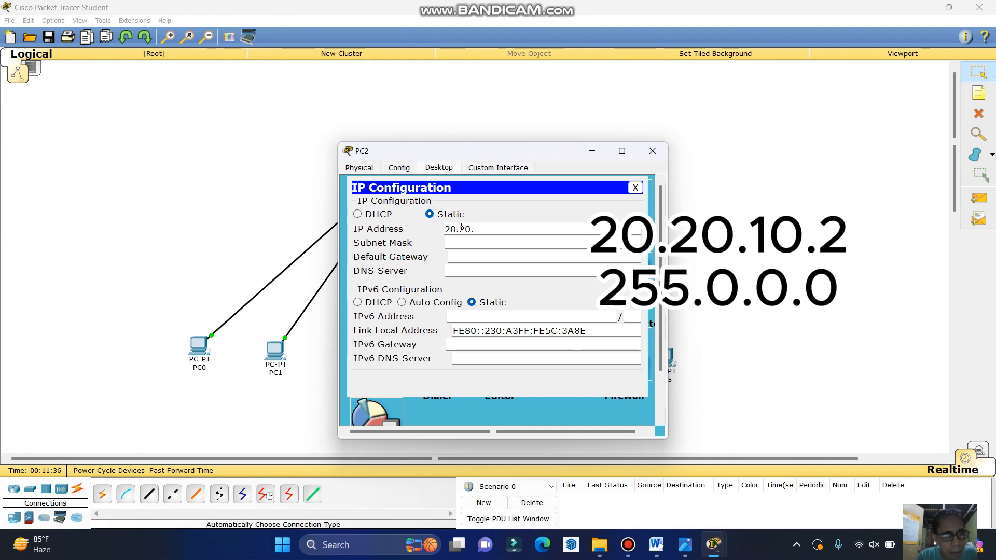
type("10.3")
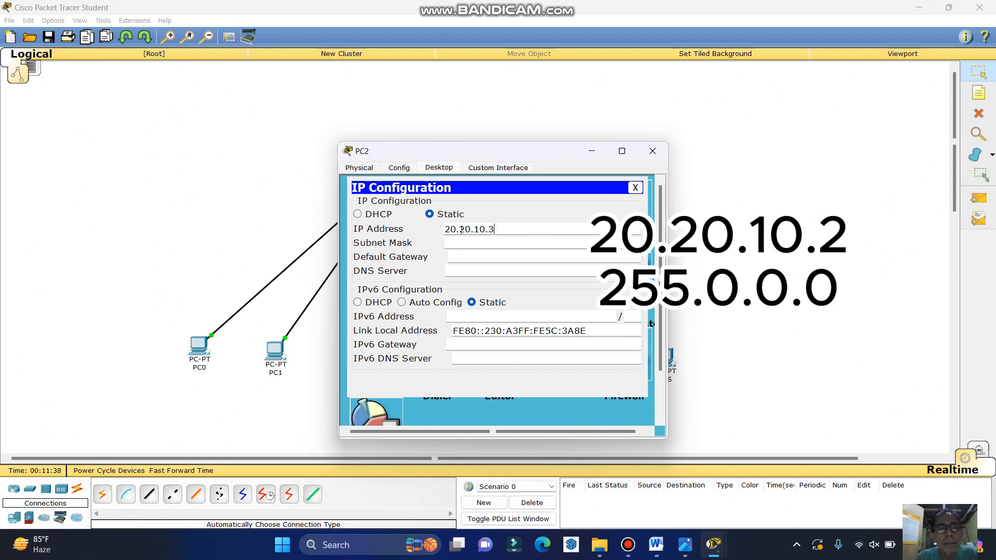
left_click(462, 243)
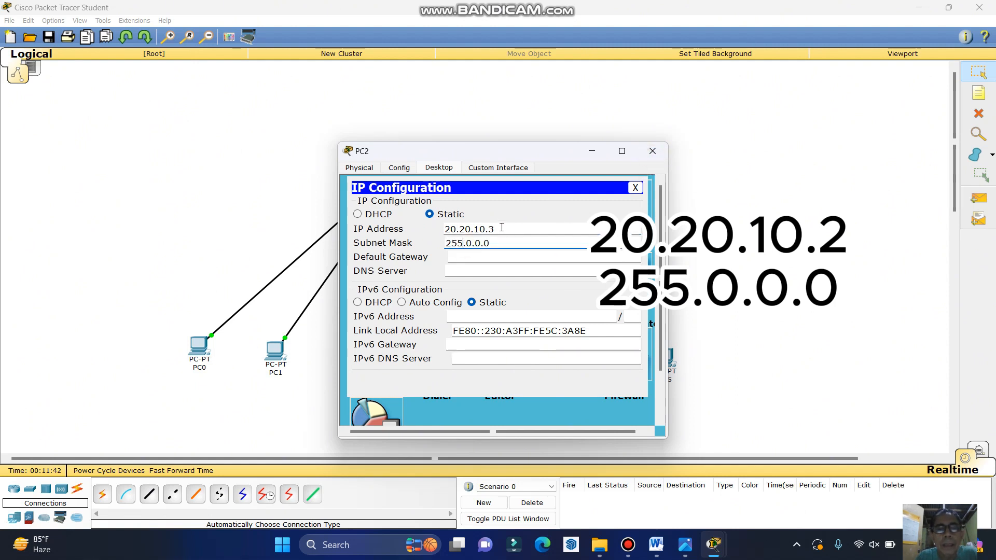
left_click_drag(501, 227, 444, 228)
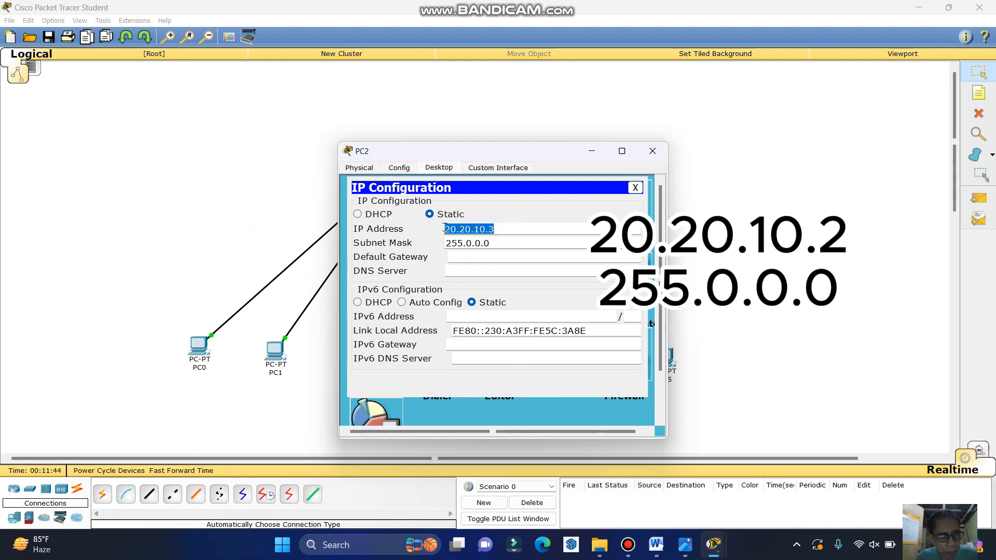
left_click(653, 151)
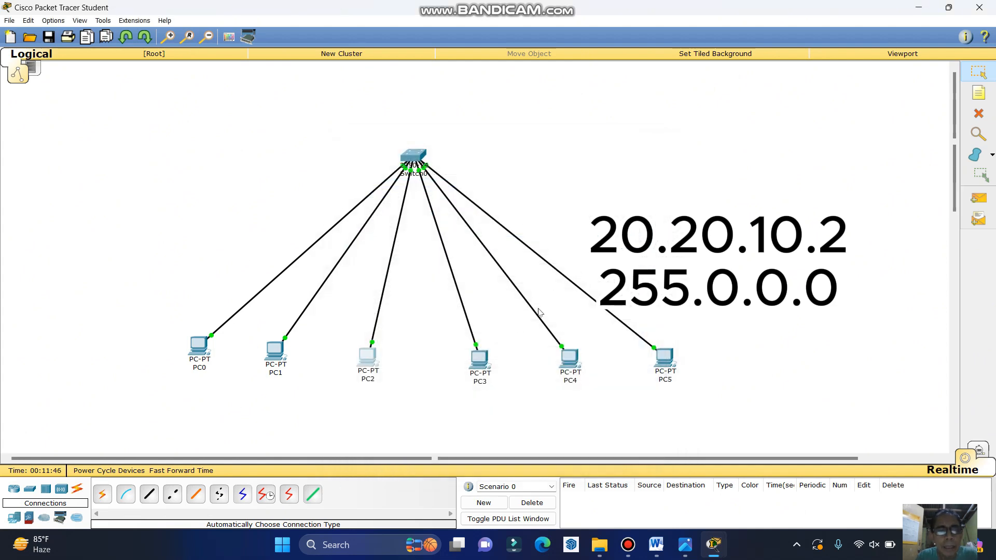
- Give PC3 the static IP address 20.20.10.4 with subnet mask 255.0.0.0, reusing the copied address, and close its configuration window
left_click(479, 358)
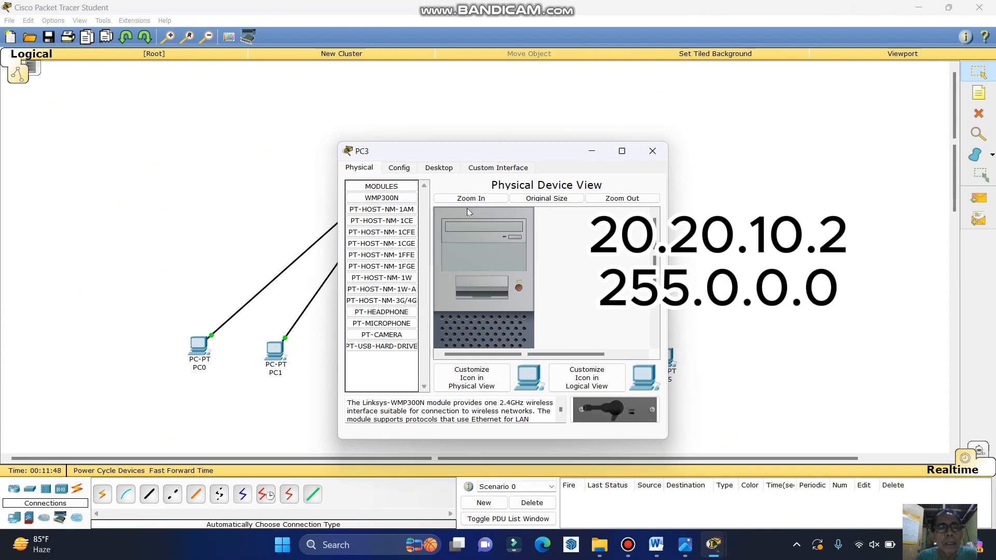
left_click(439, 167)
left_click(374, 213)
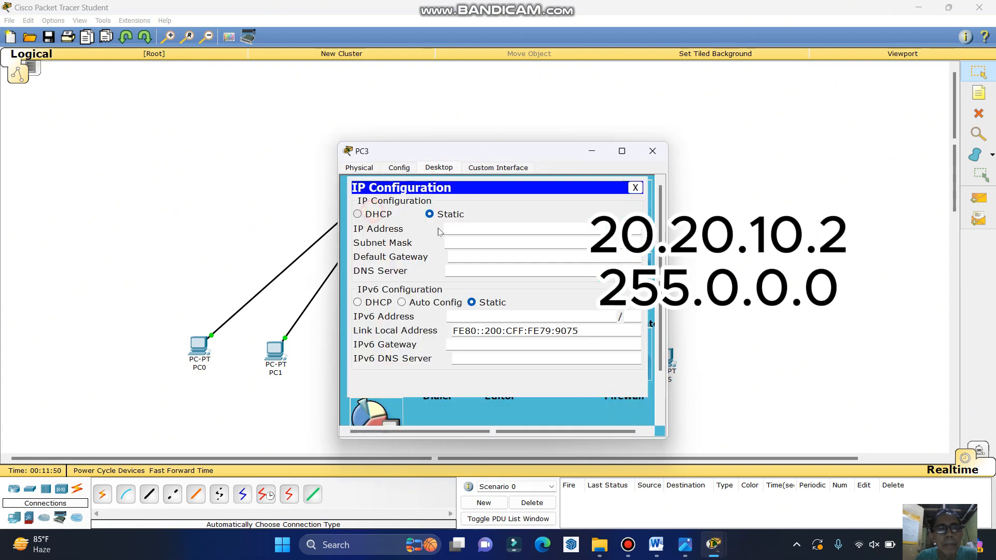
left_click(459, 228)
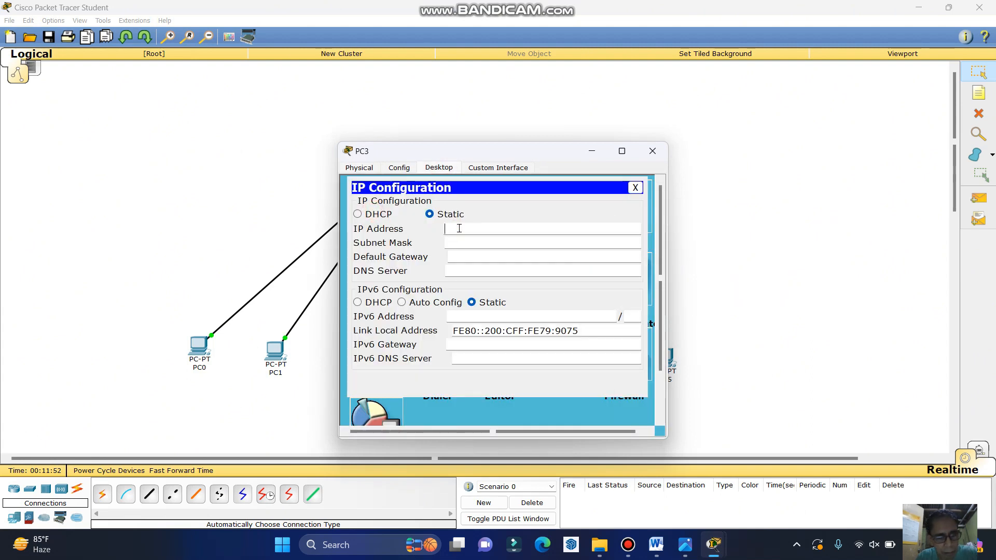
type("20.20.10.3")
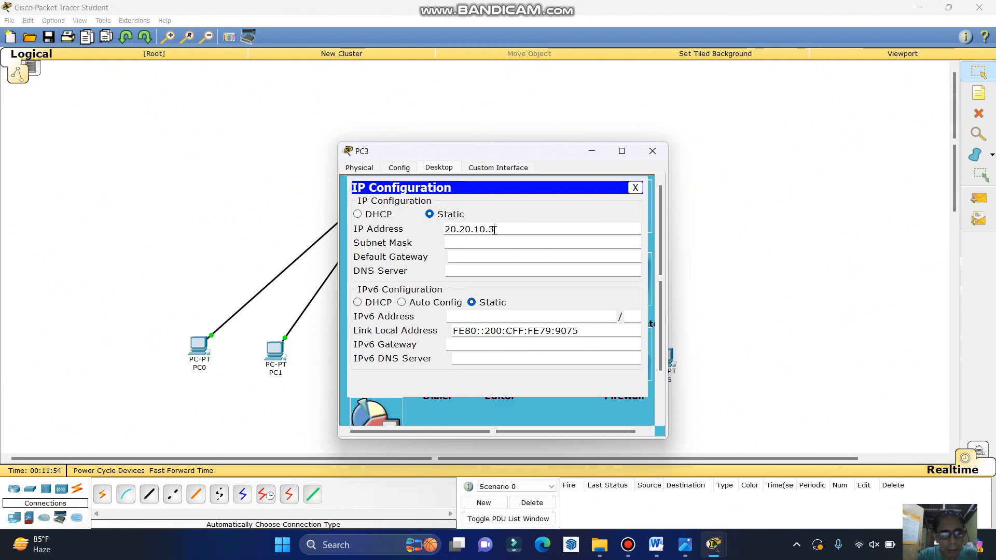
key("BackSpace")
type("4")
left_click(497, 243)
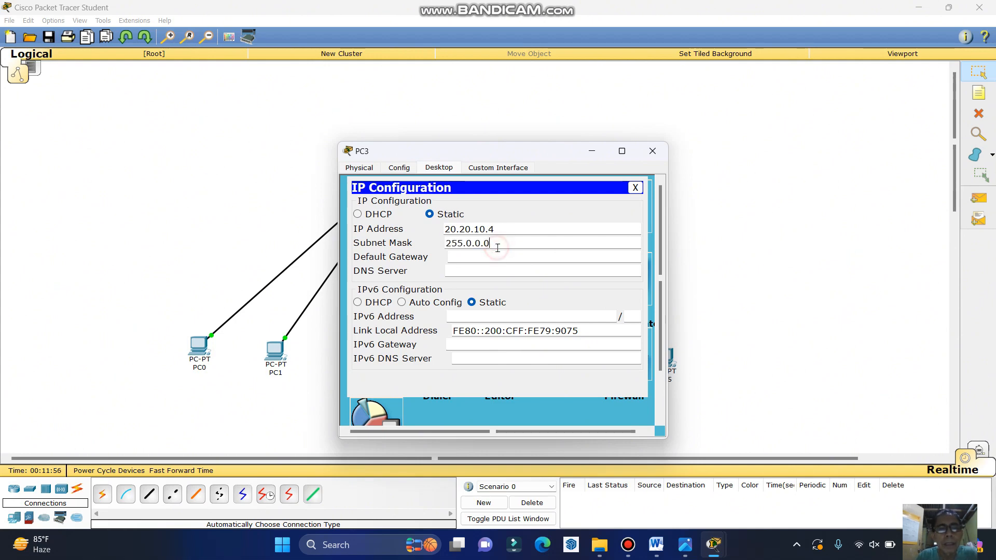
left_click(652, 151)
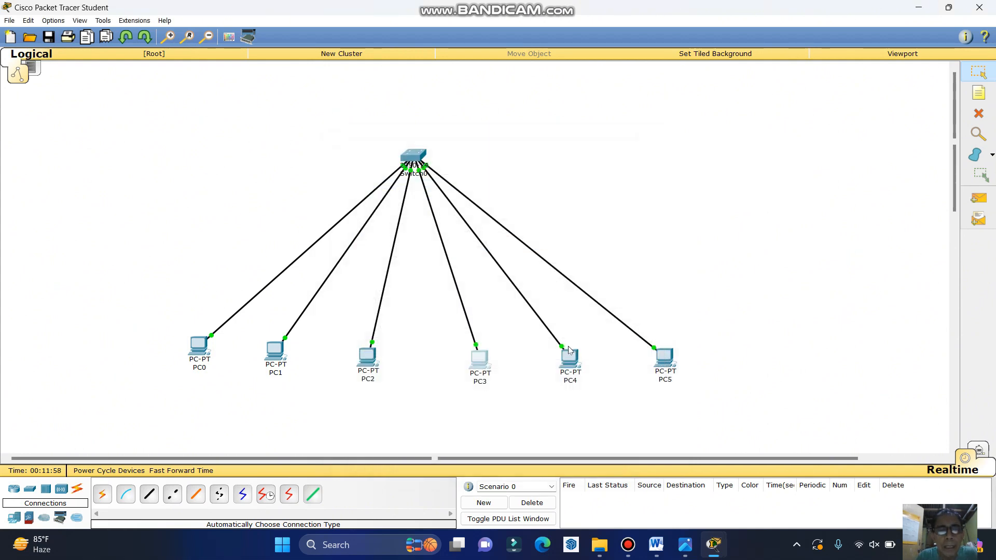
- Give PC4 the static IP address 20.20.10.5 with subnet mask 255.0.0.0, and close its configuration window
left_click(569, 355)
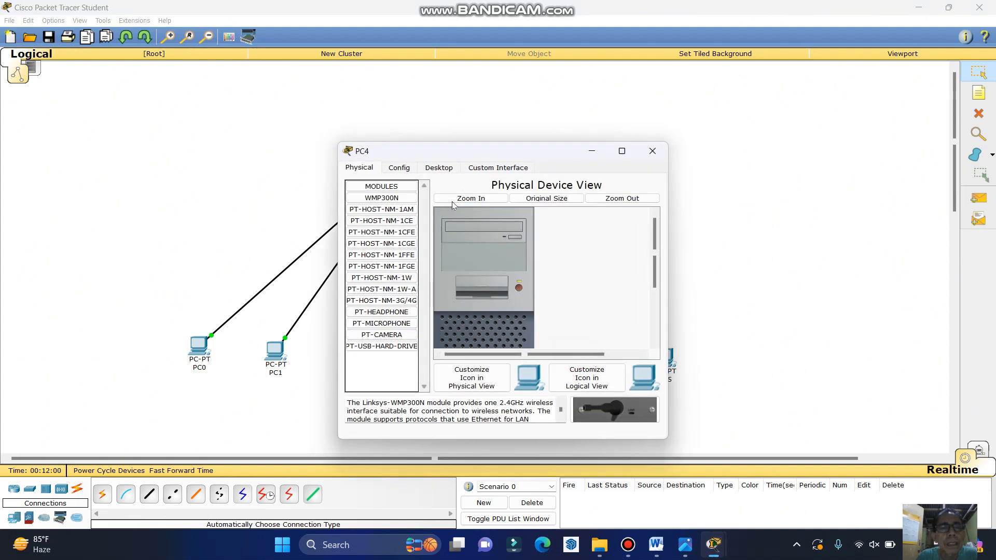
left_click(439, 167)
left_click(365, 215)
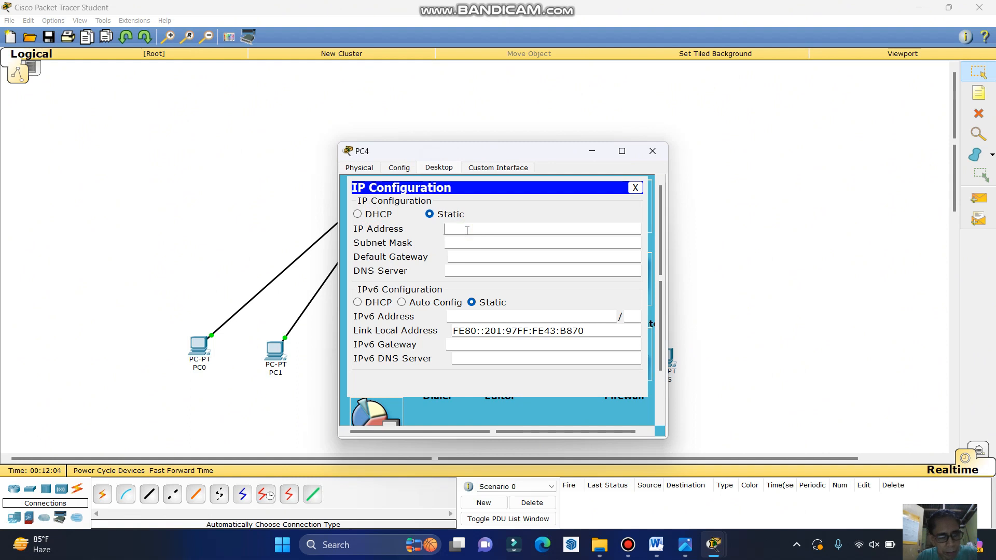
type("20.20.10.")
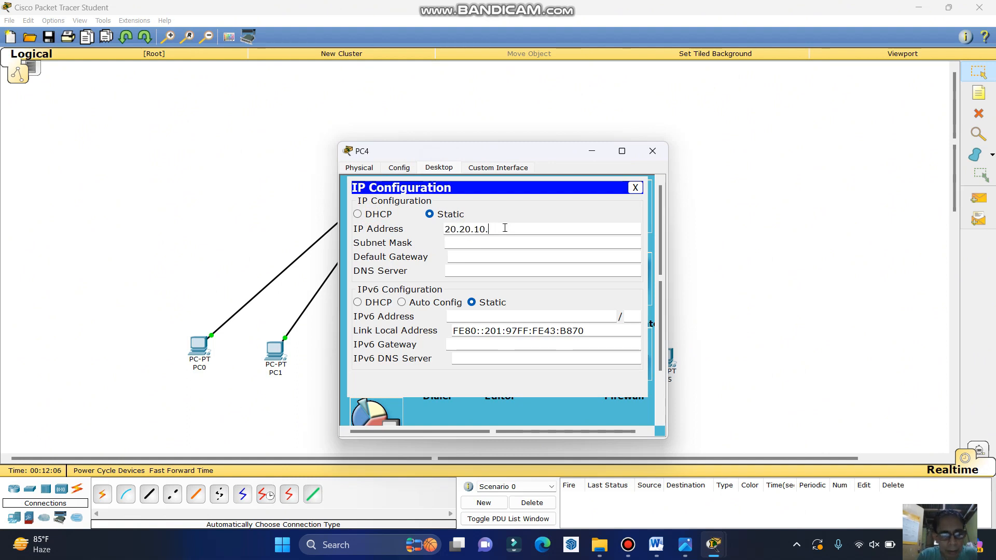
type("35")
left_click(481, 243)
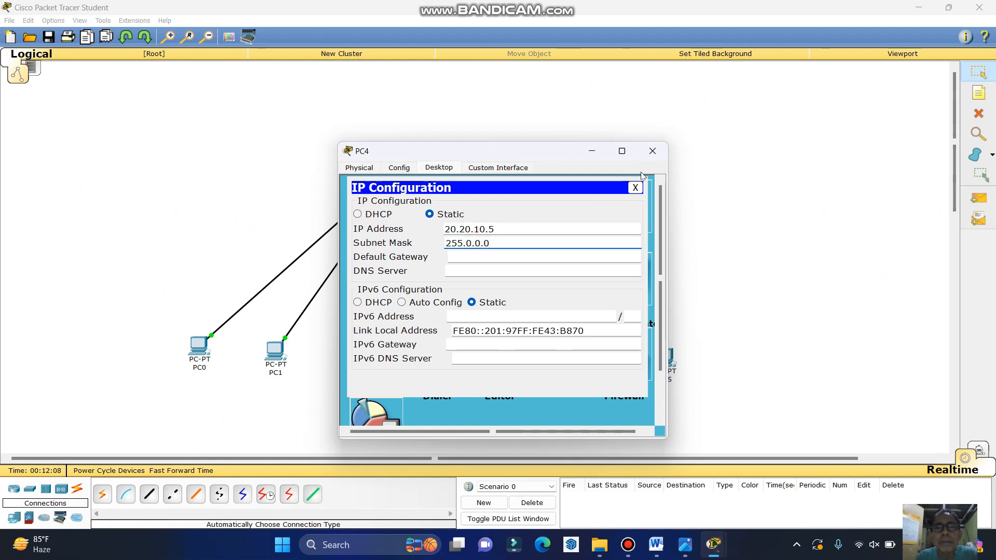
left_click(652, 151)
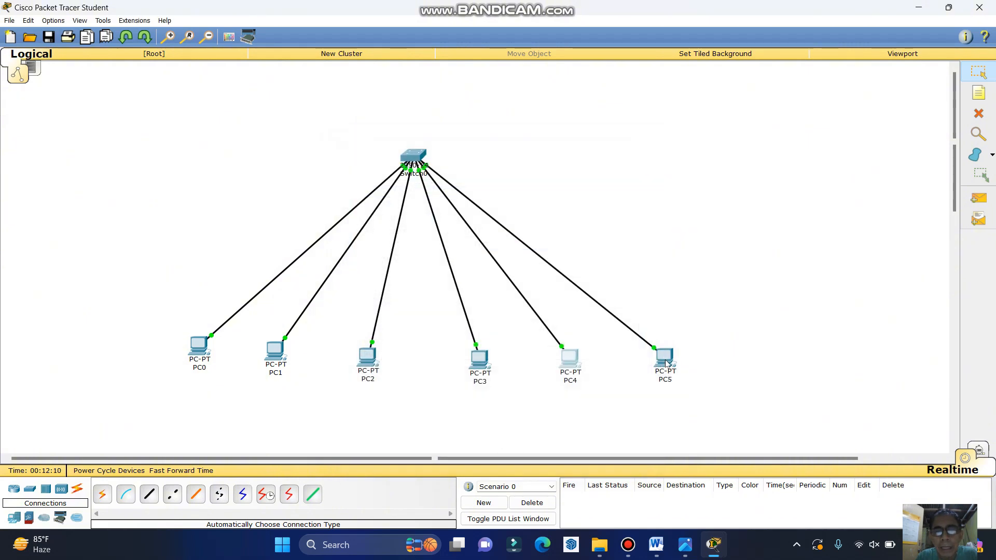
- Give PC5 the static IP address 20.20.10.6 with subnet mask 255.0.0.0, and close its configuration window
left_click(667, 363)
left_click(439, 167)
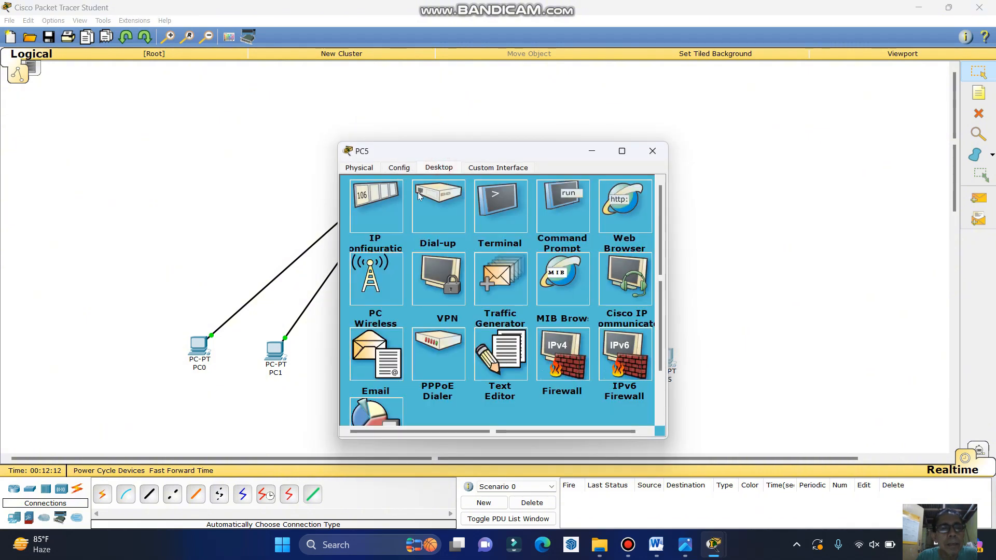
left_click(366, 213)
left_click(461, 232)
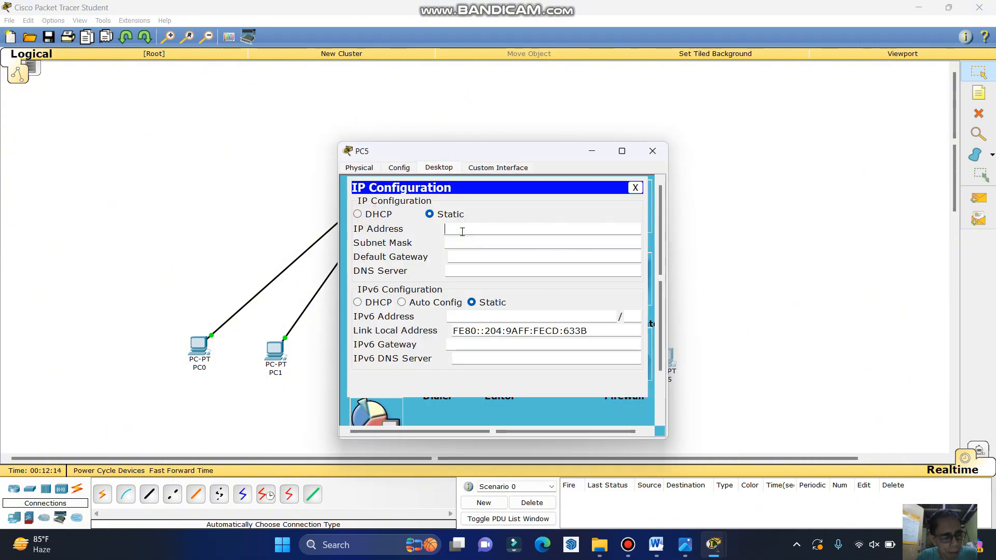
type("20.20.10.3")
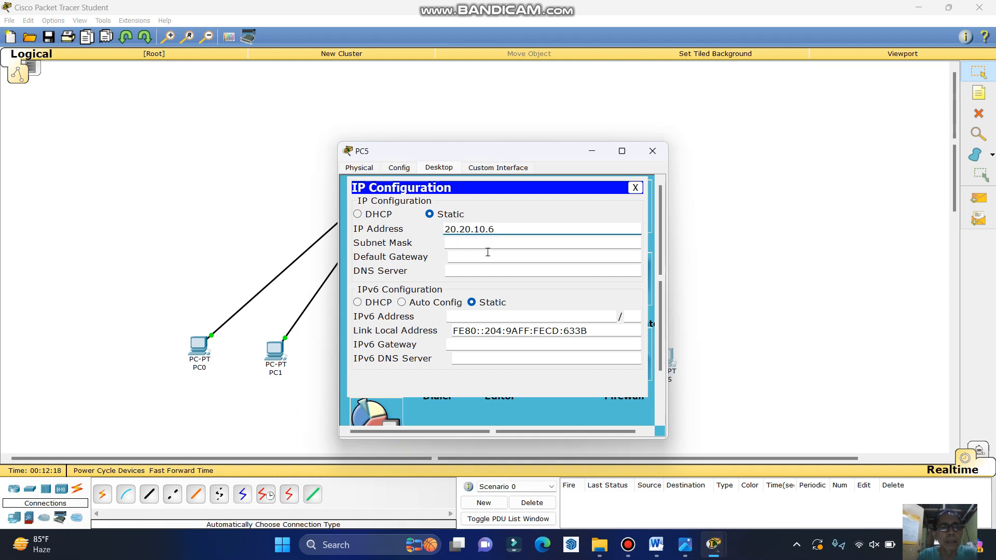
left_click(486, 245)
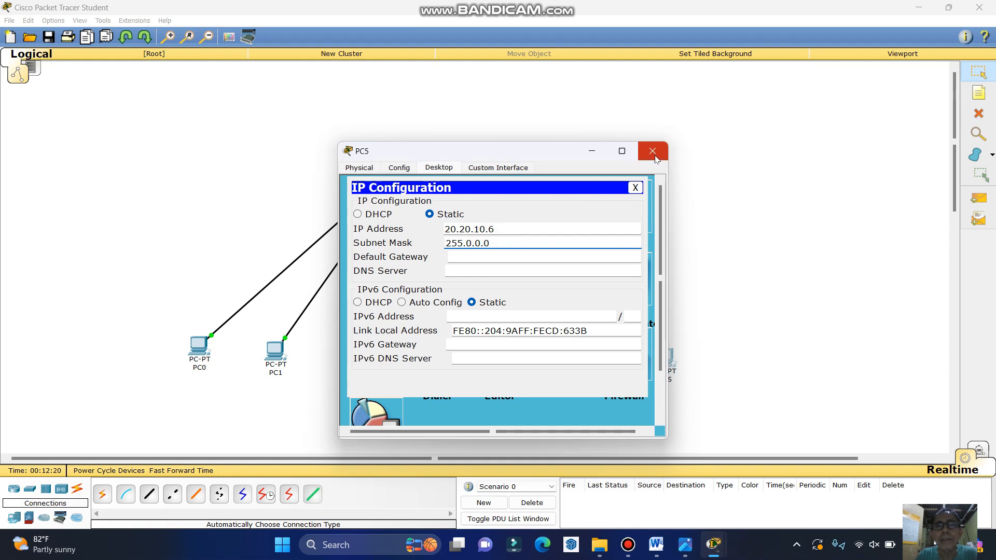
left_click(652, 151)
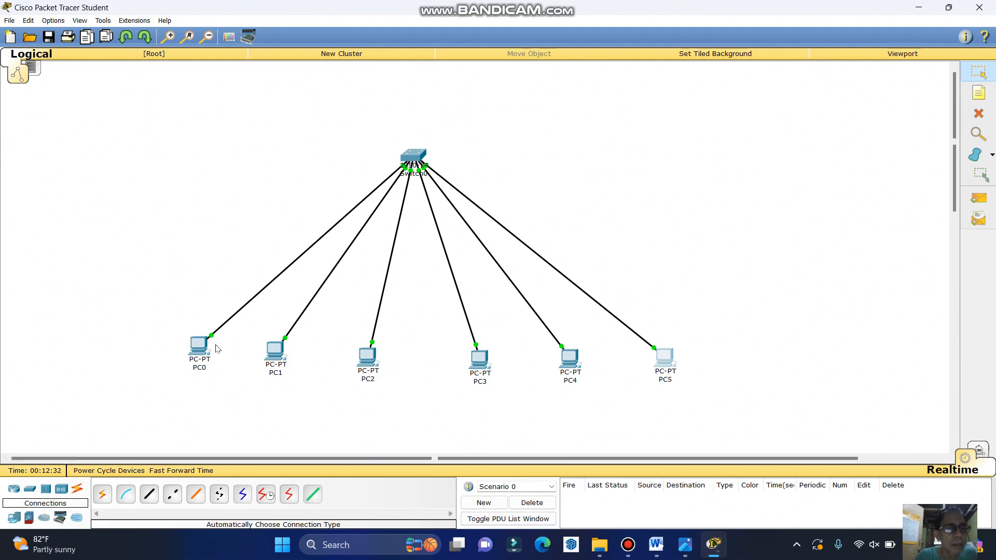
- Check PC0's IP settings by running IPCONFIG in its Command Prompt
left_click(198, 346)
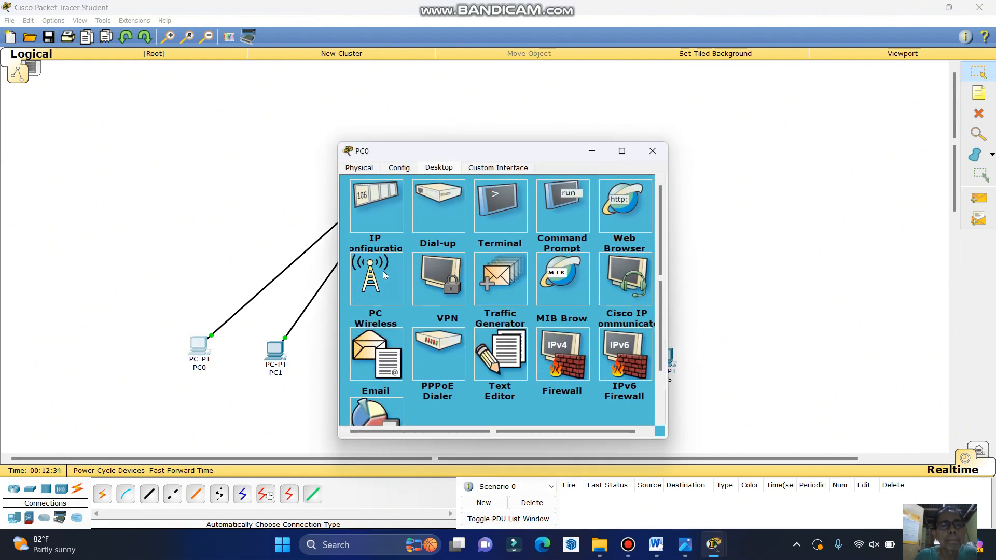
left_click(567, 198)
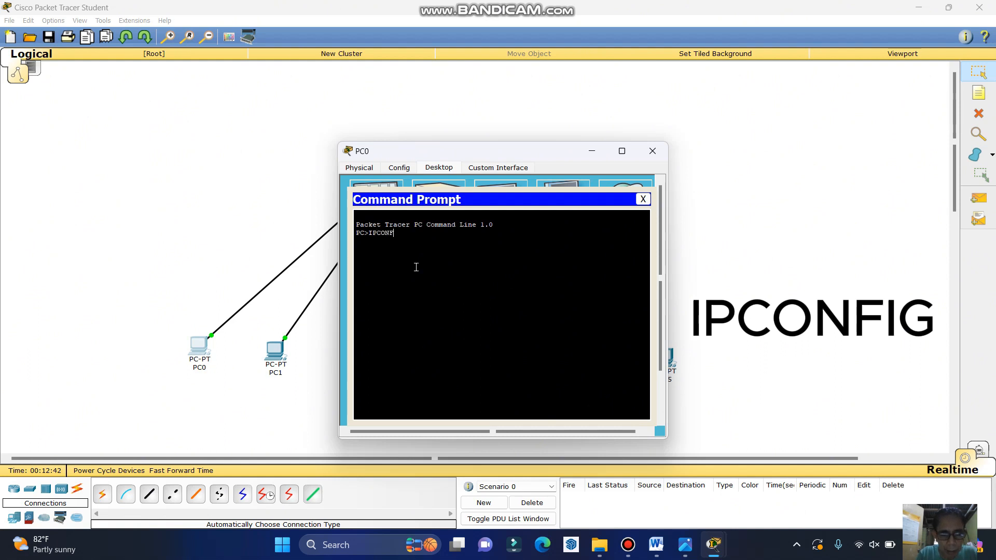
type("IPCONFIG")
key("Return")
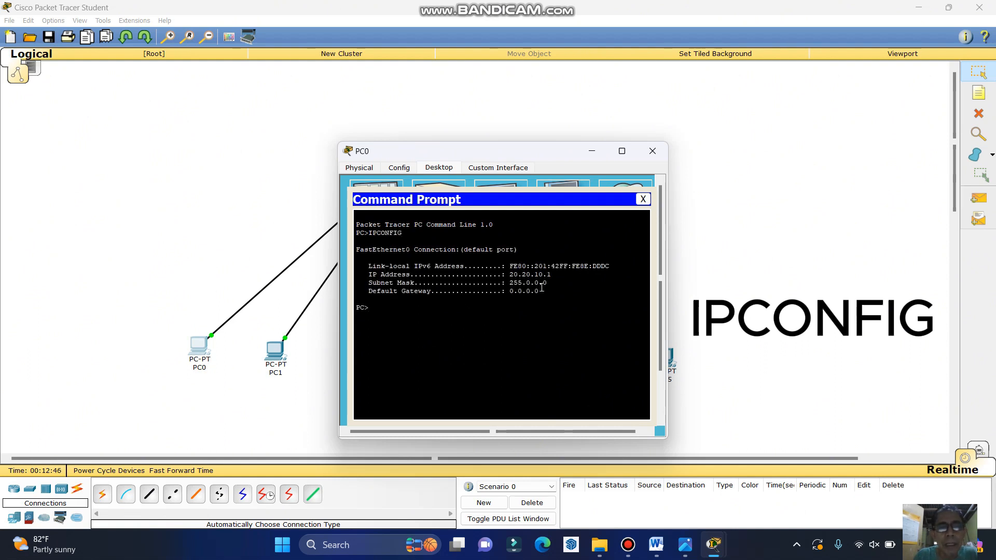
- Ping PC2 at 20.20.10.3 from PC0's Command Prompt to test the connection
type("PING 2")
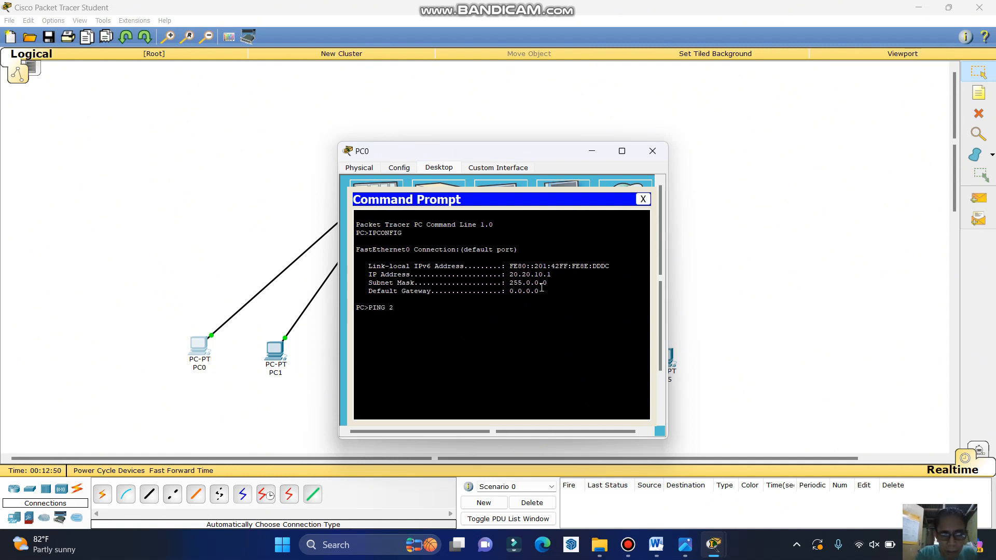
type("0.20.10.")
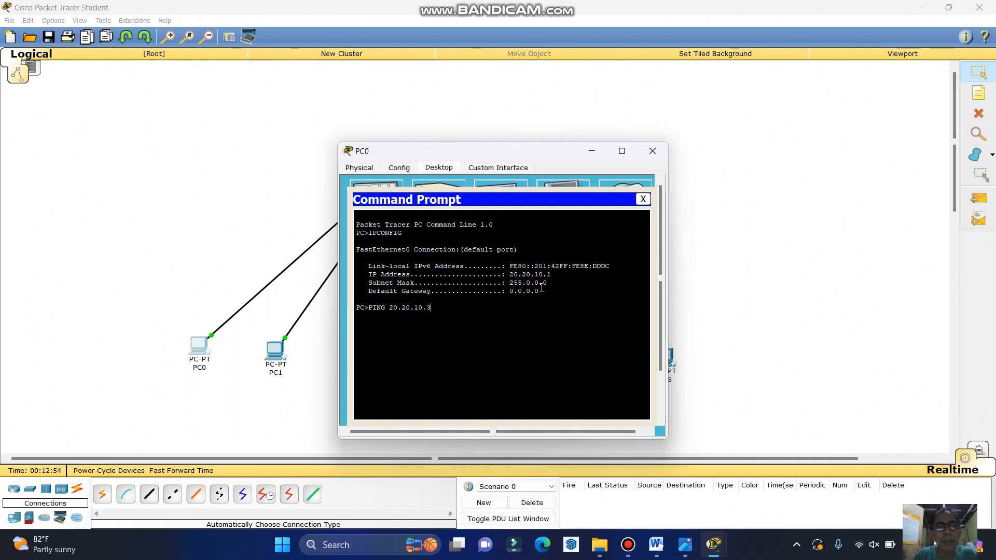
type("3")
key("Return")
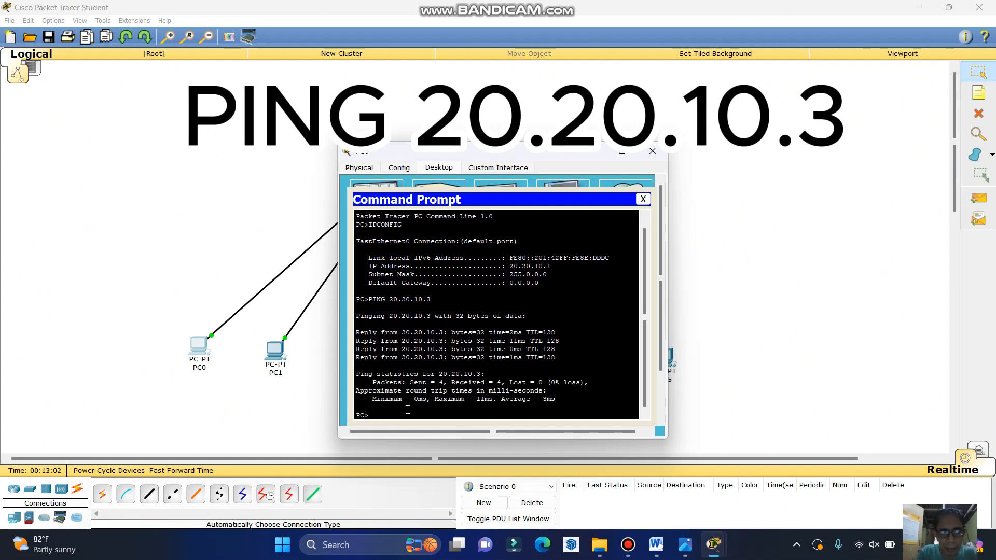
- Ping PC5 at 20.20.10.6 from PC0's Command Prompt, and close PC0's window
type("PING 2")
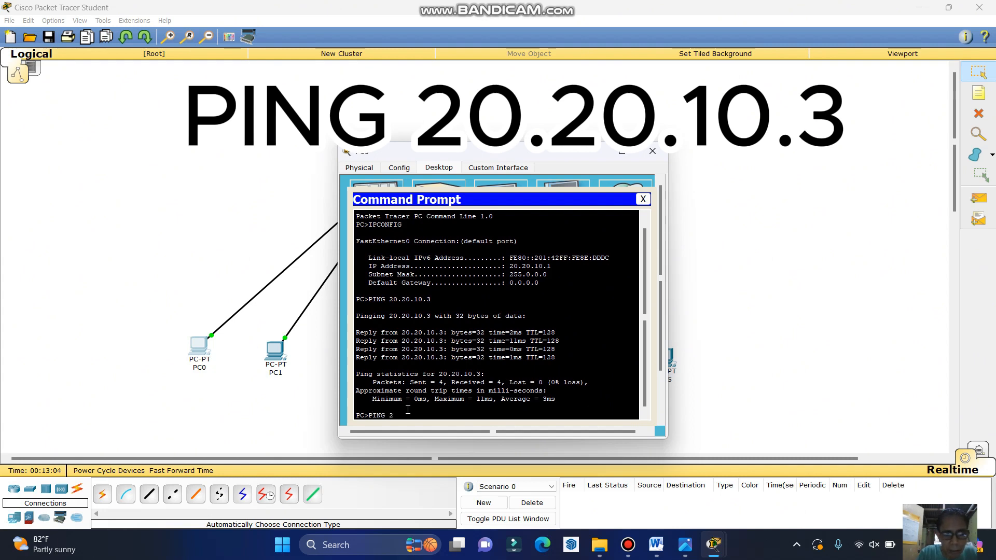
type("0.20.")
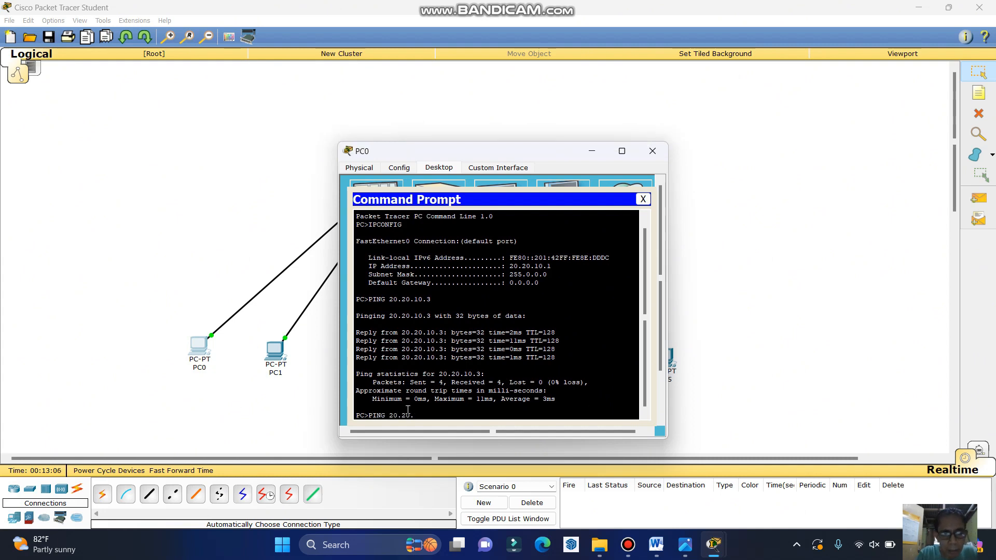
type("10.")
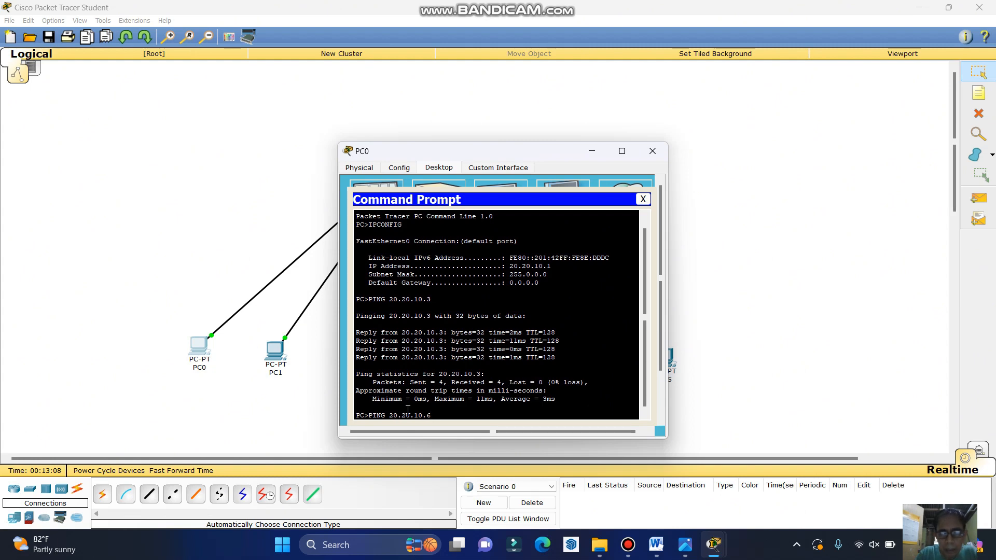
type("6")
key("Return")
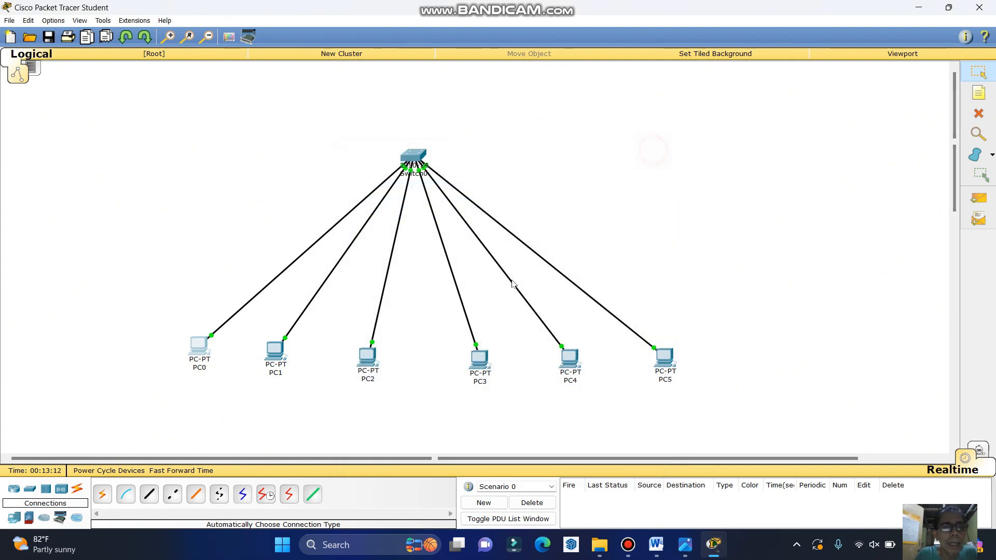
left_click(653, 151)
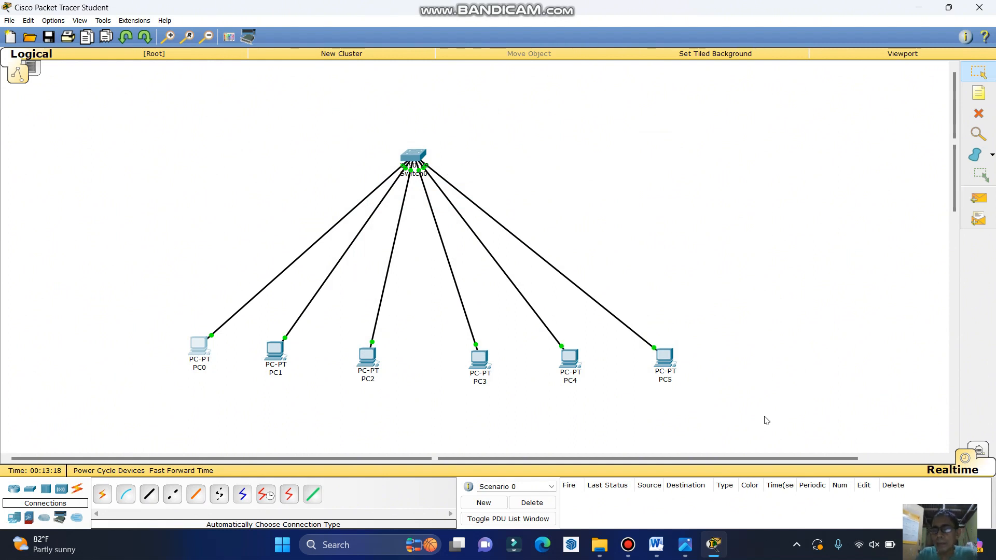
left_click(627, 544)
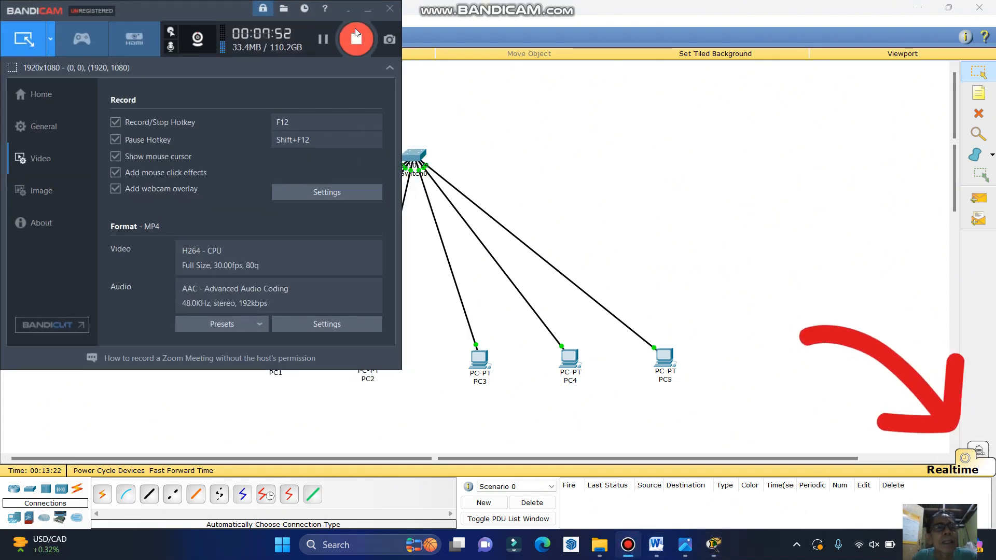
left_click(367, 9)
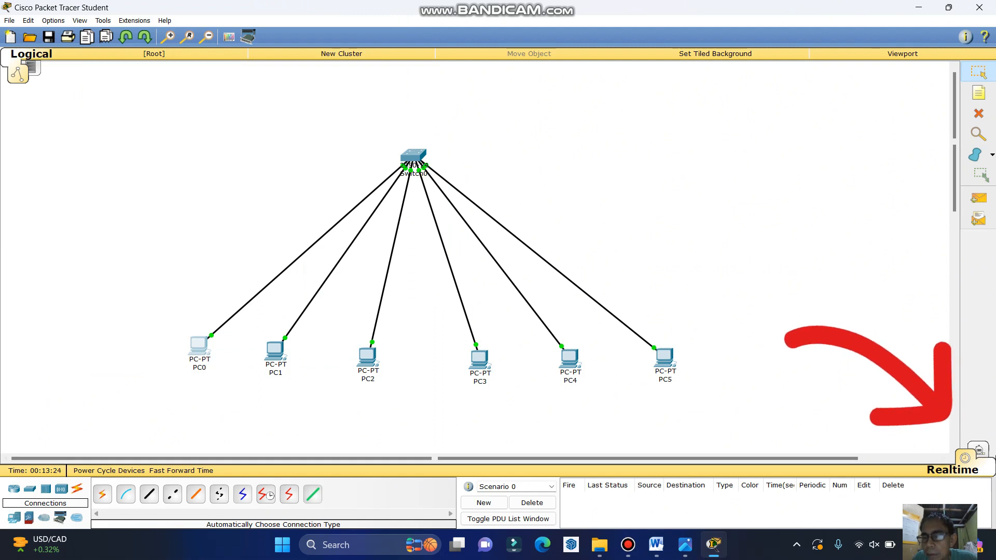
- Add a simple PDU from PC0 to PC4 in Simulation mode, with the Simulation Panel closed
left_click(979, 449)
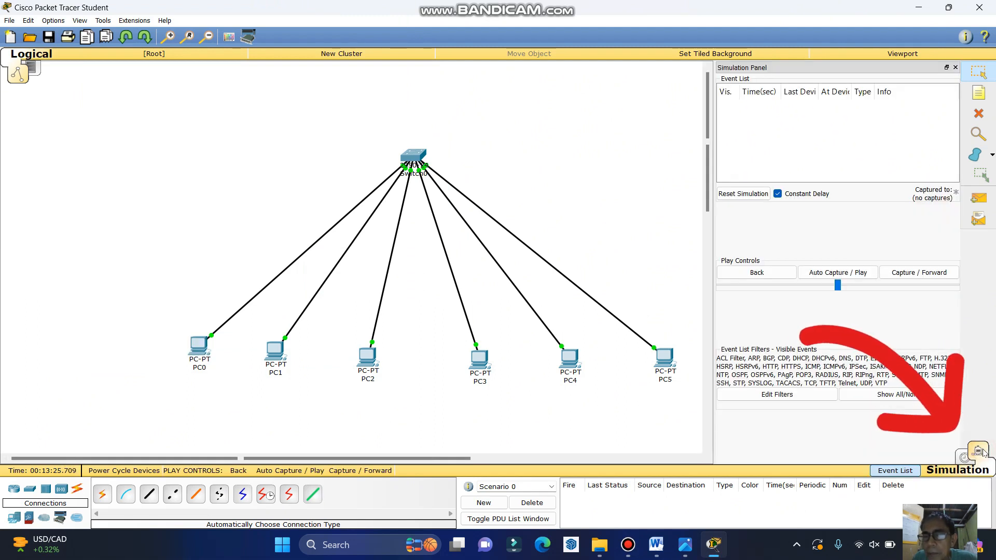
left_click(954, 68)
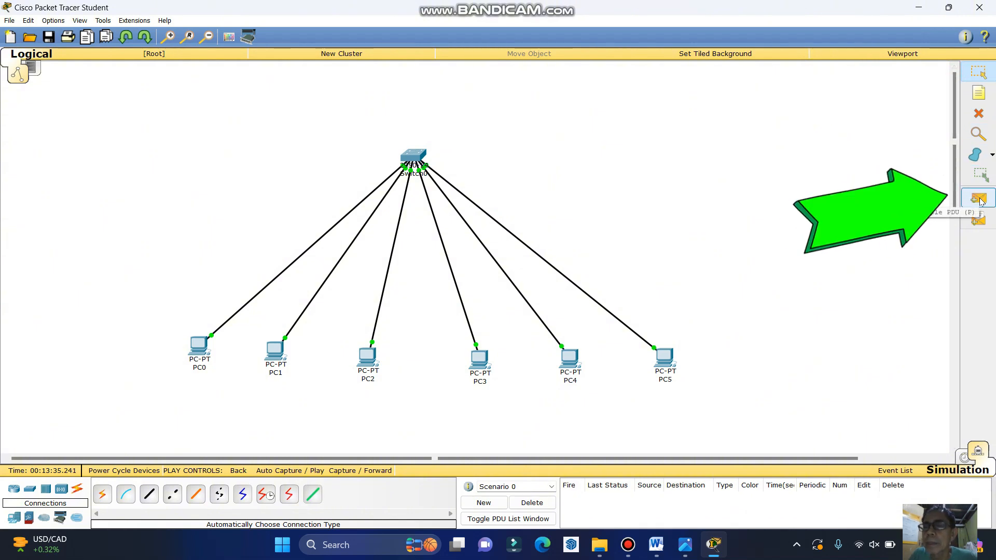
left_click(978, 202)
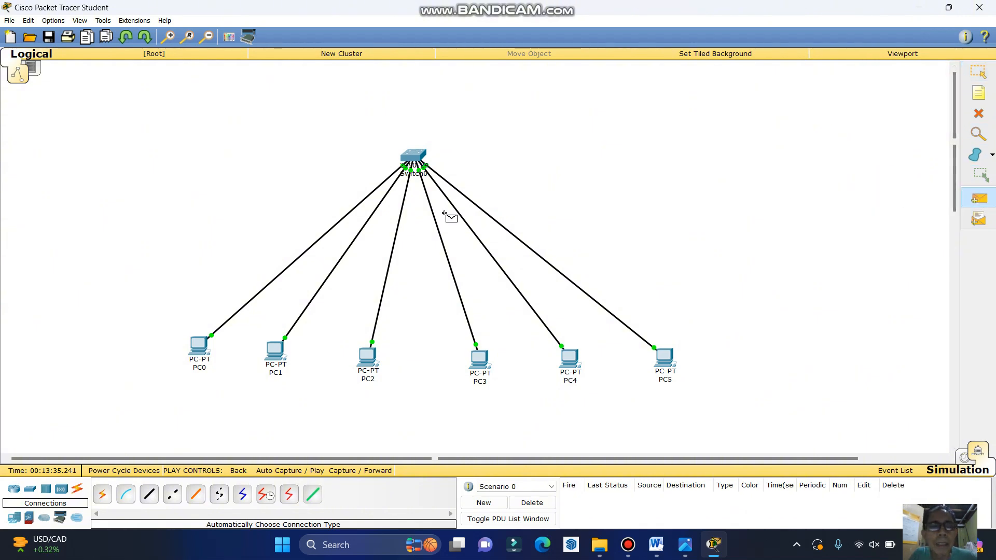
left_click(197, 348)
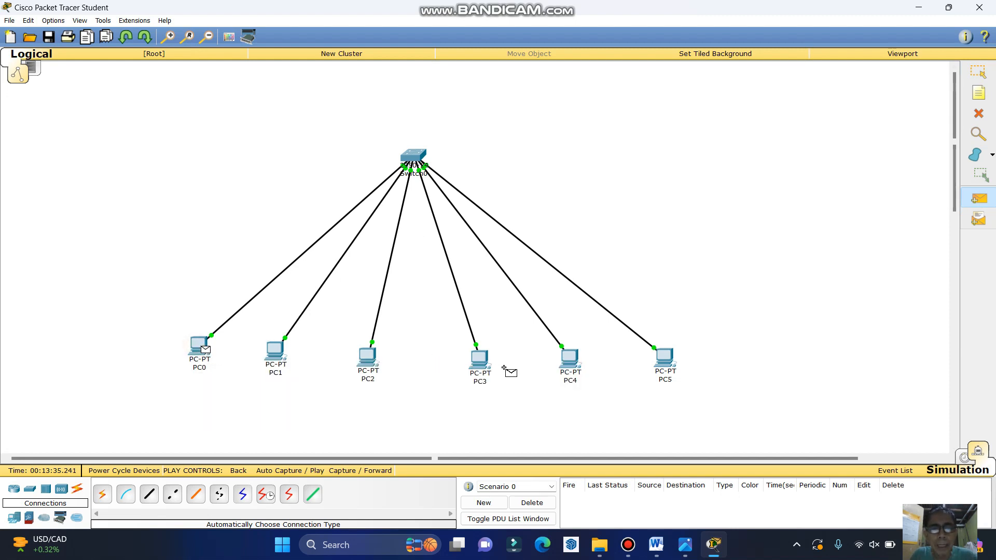
left_click(570, 365)
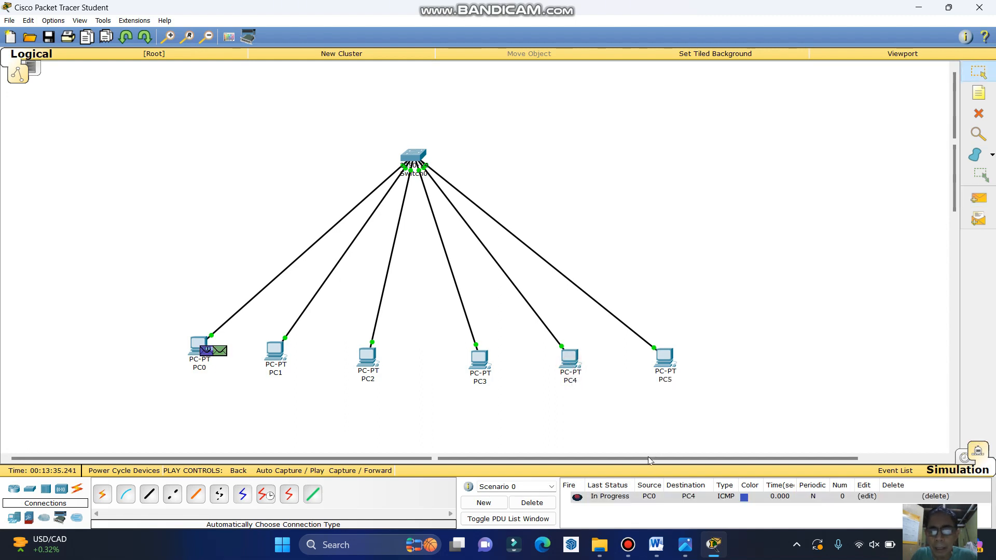
- Select the PC0-to-PC4 PDU entry and advance the simulation four captures forward
left_click(602, 505)
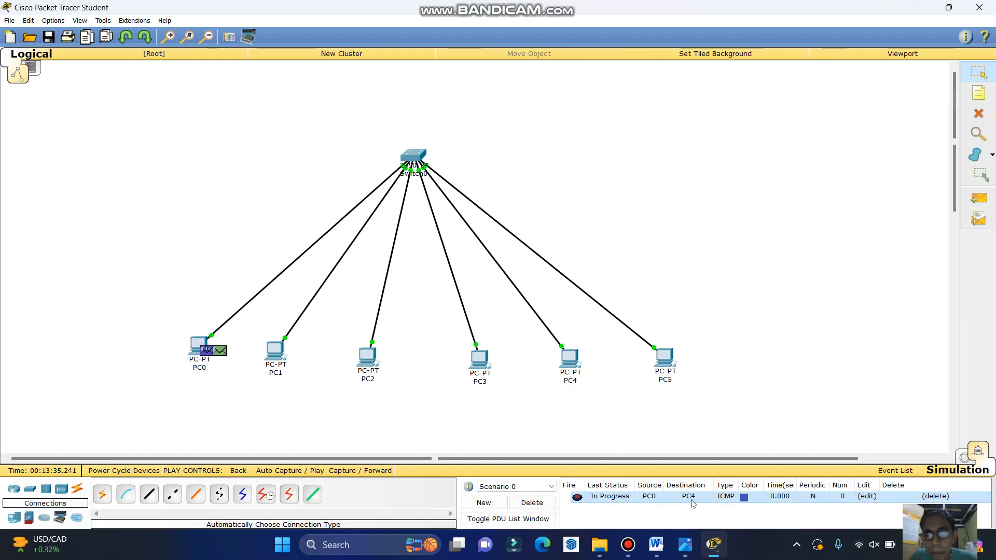
left_click(344, 471)
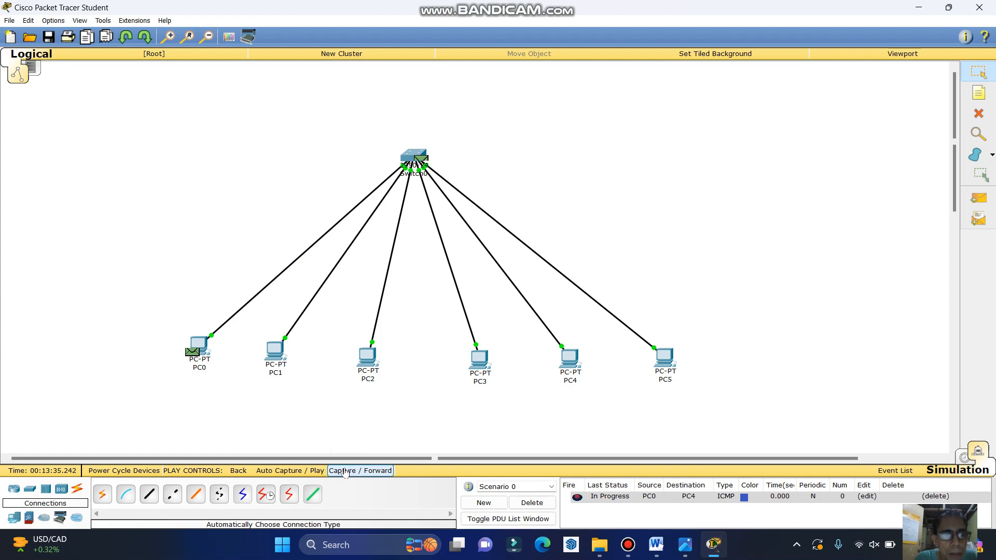
left_click(345, 471)
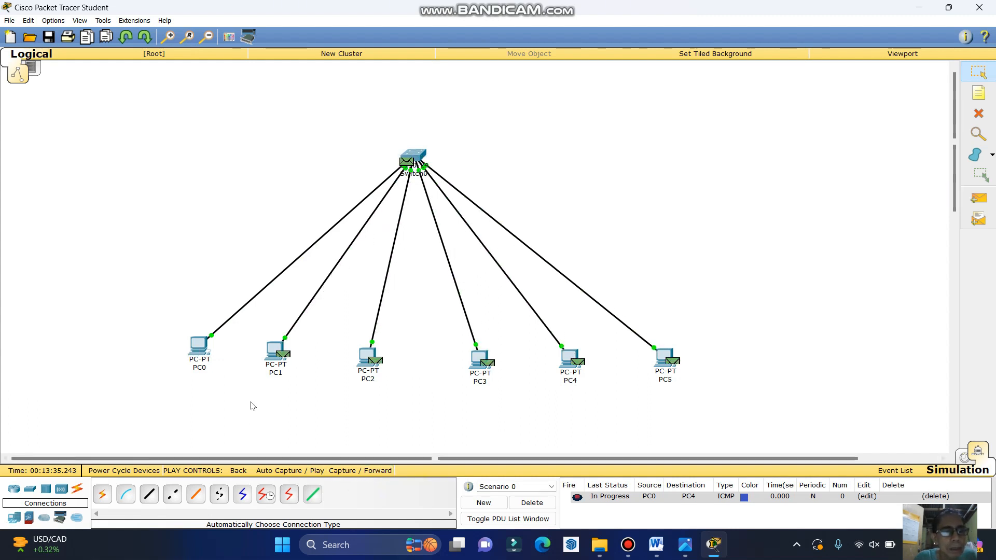
left_click(342, 471)
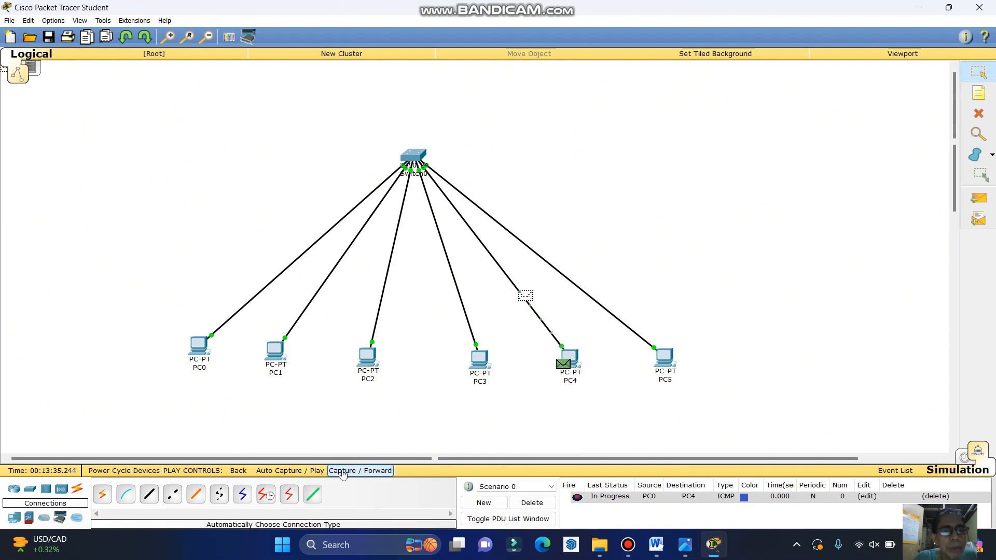
left_click(342, 471)
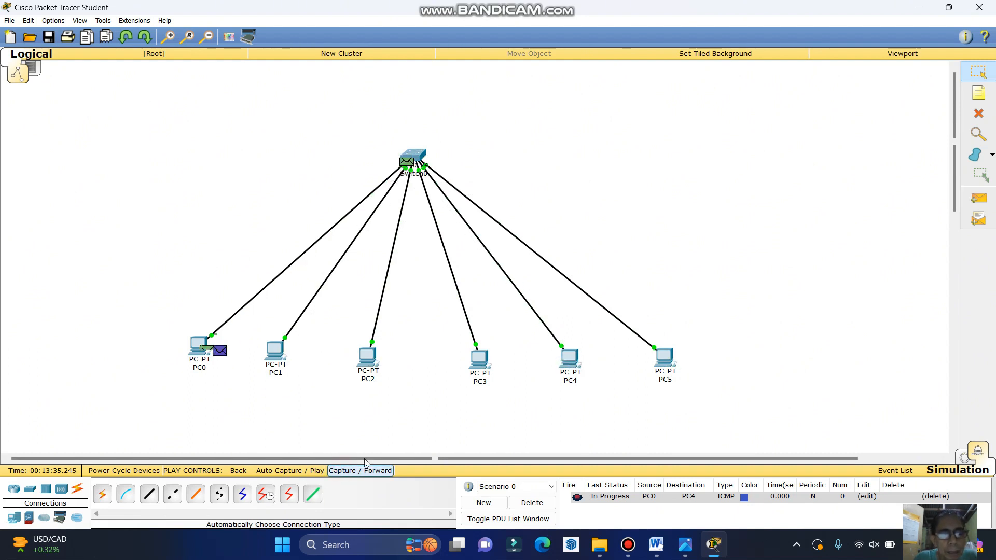
- Add a simple PDU from PC4 to PC5, advancing the simulation two captures between choosing its source and its destination
left_click(978, 197)
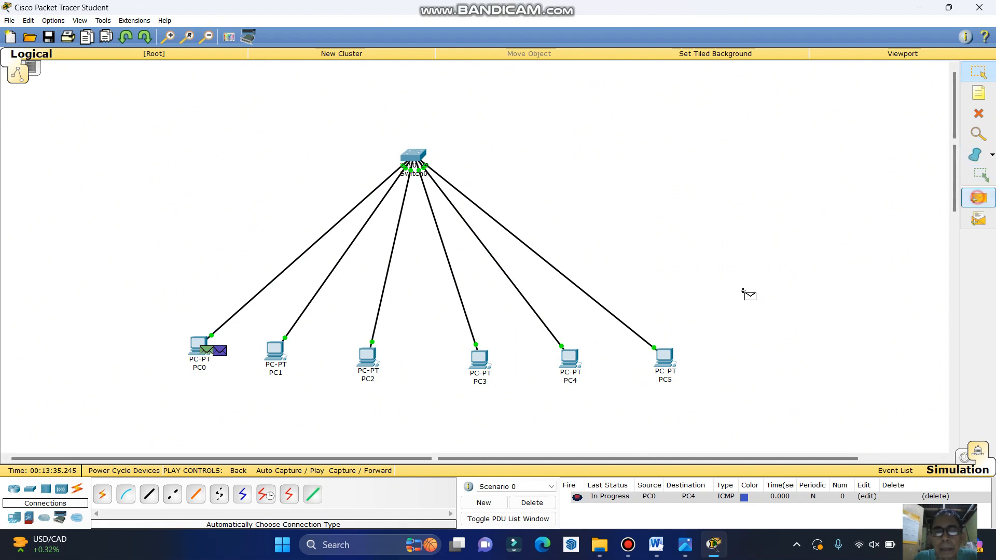
left_click(570, 358)
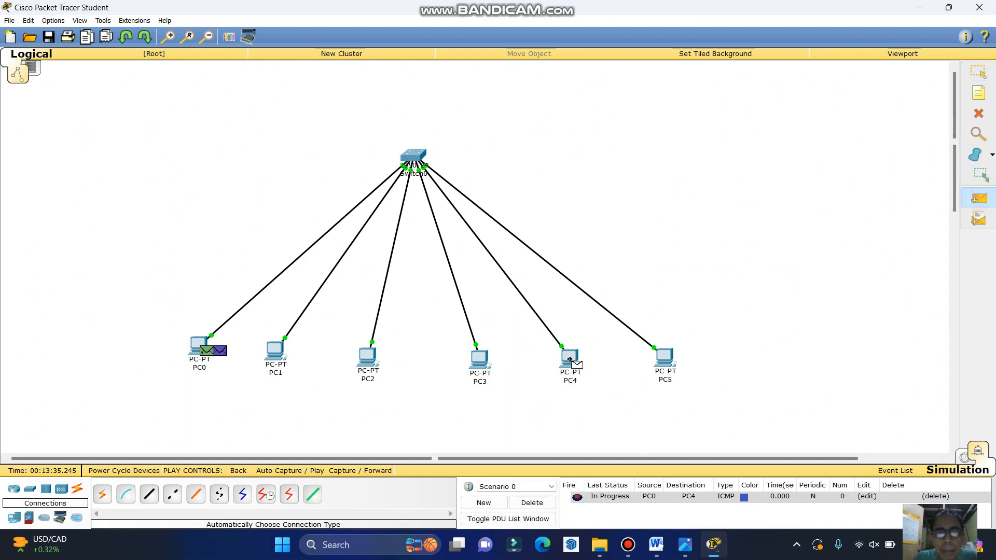
left_click(341, 471)
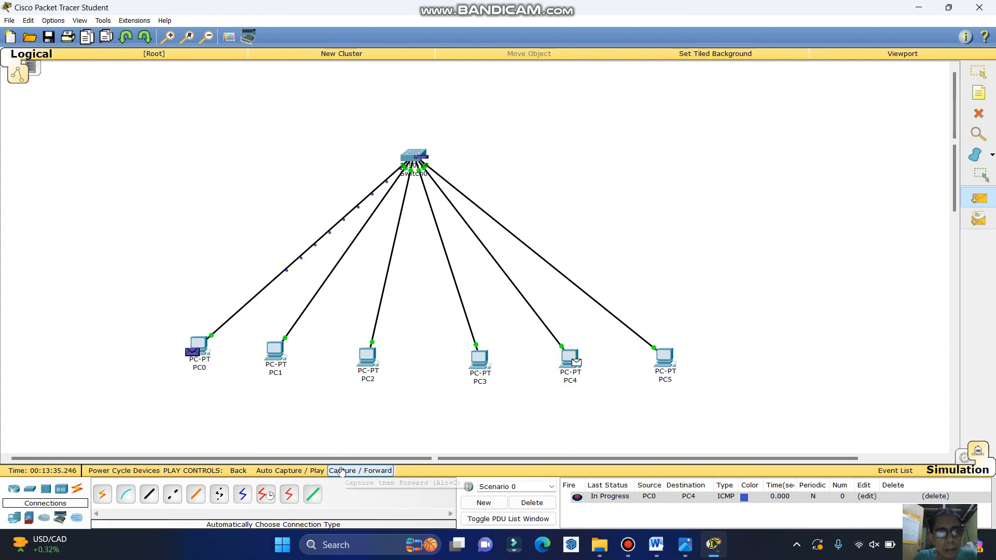
left_click(341, 471)
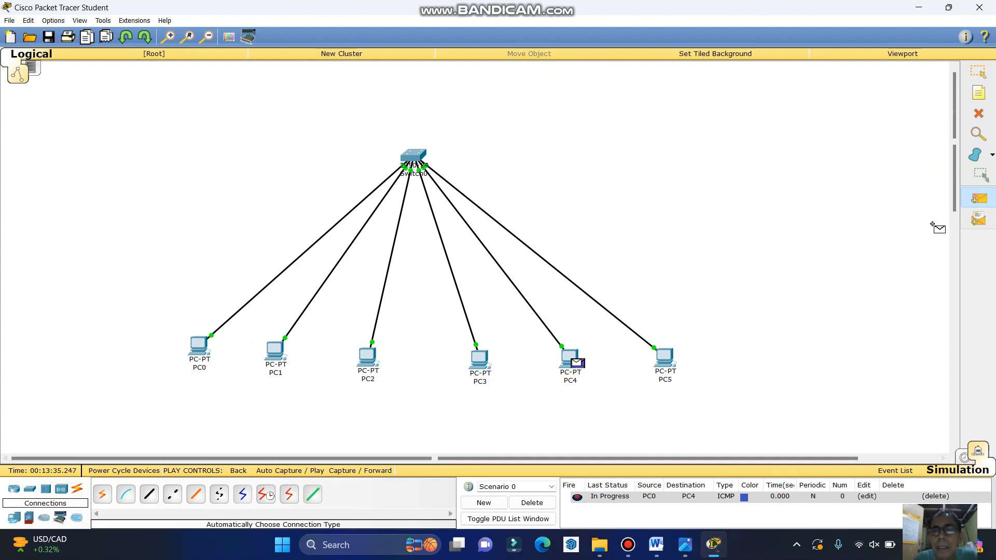
left_click(663, 361)
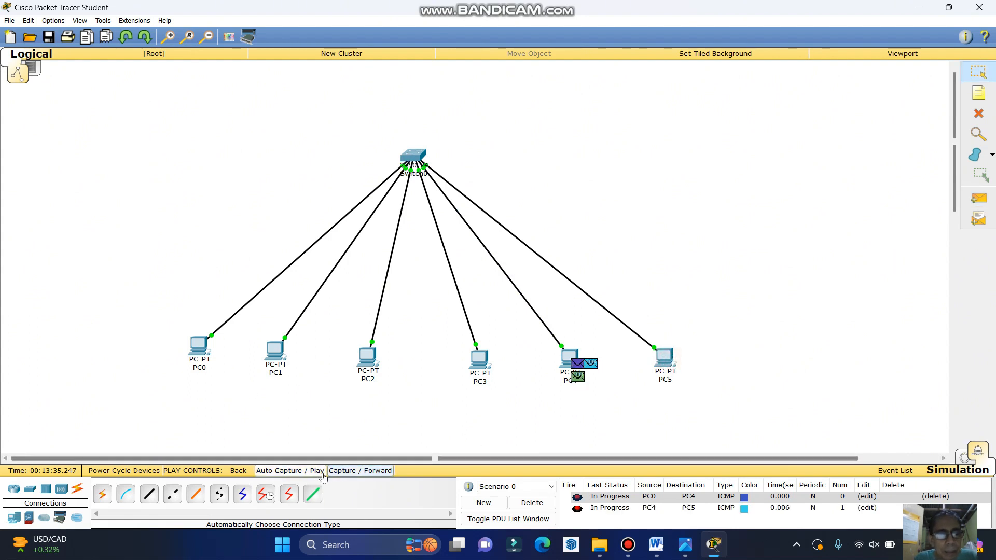
- Advance the simulation three more captures with both PDUs in the scenario
left_click(340, 475)
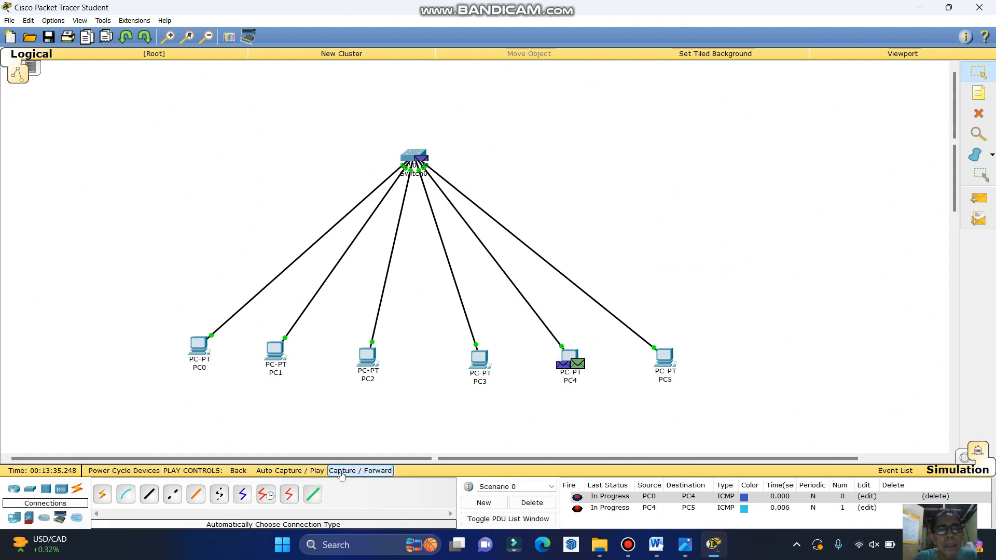
left_click(341, 476)
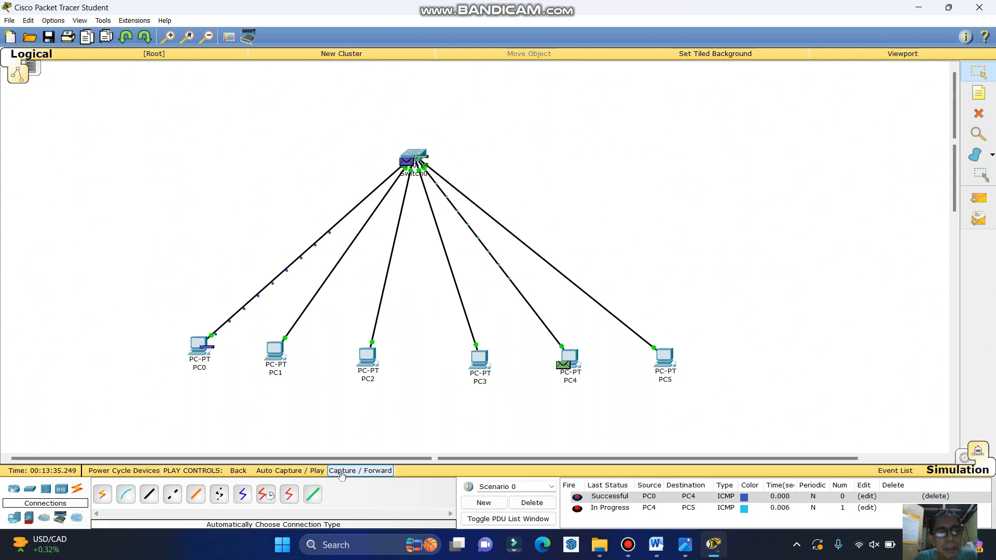
left_click(375, 471)
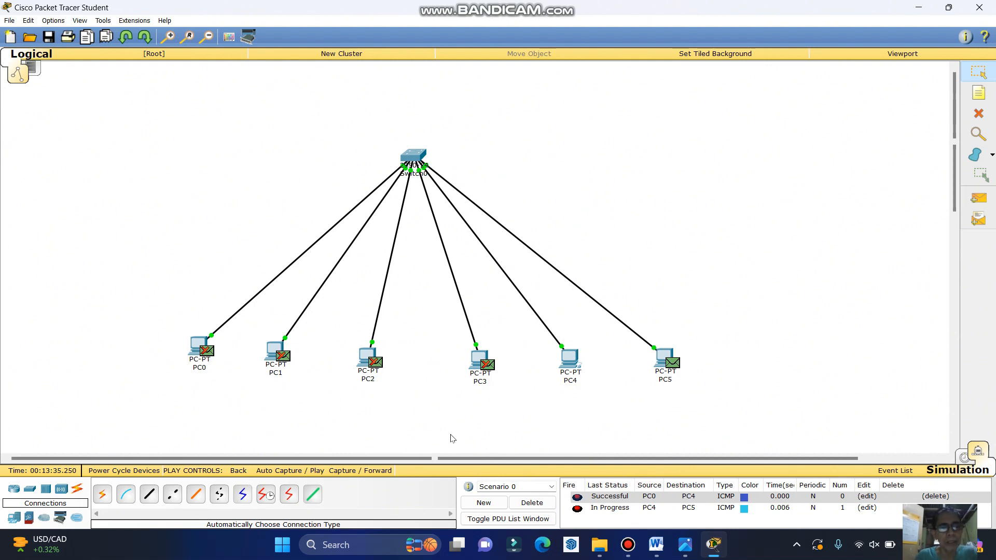
left_click(628, 545)
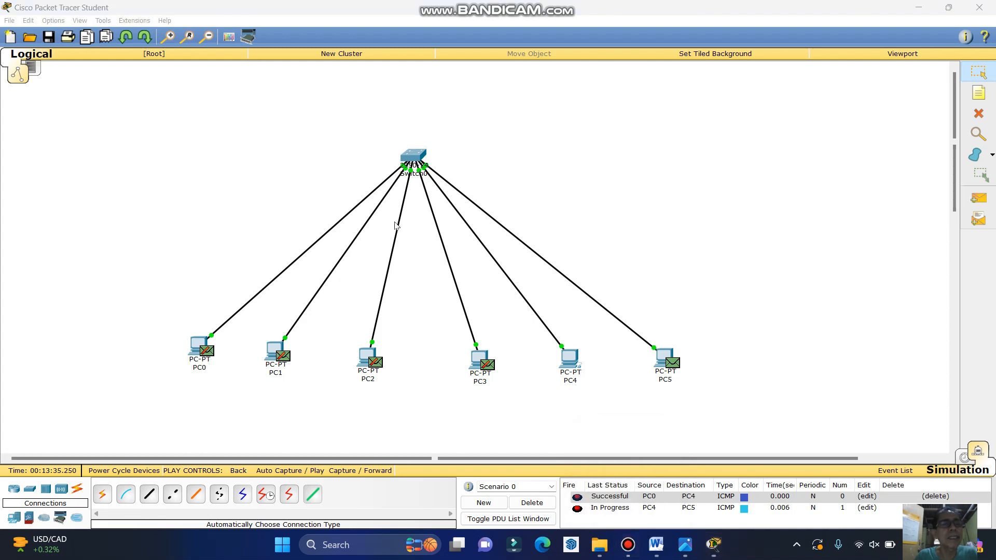